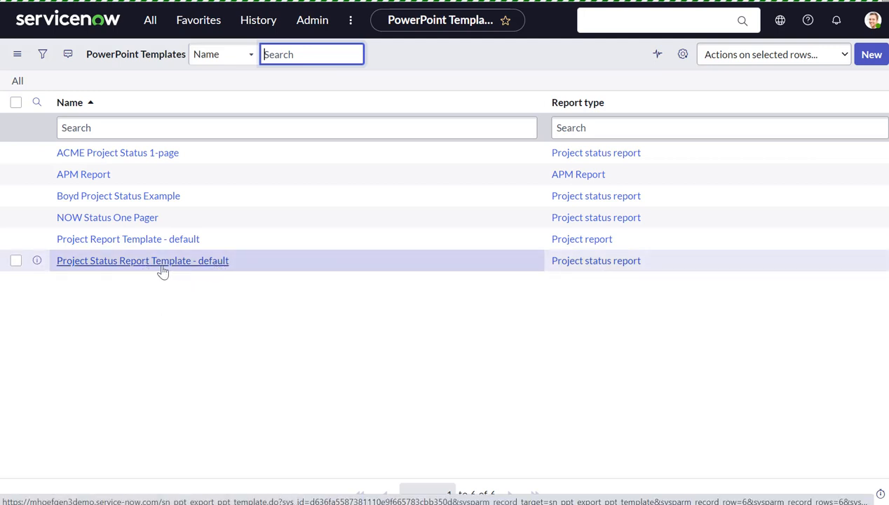
- Download ProjectStatusReportDefault.pptx from the Project Status Report Template - default record to the Desktop and open it in PowerPoint
click(162, 269)
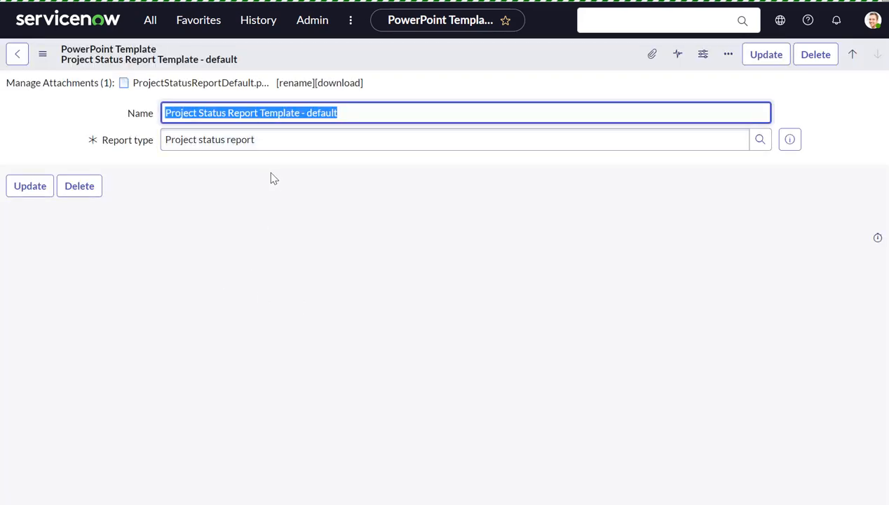
click(76, 85)
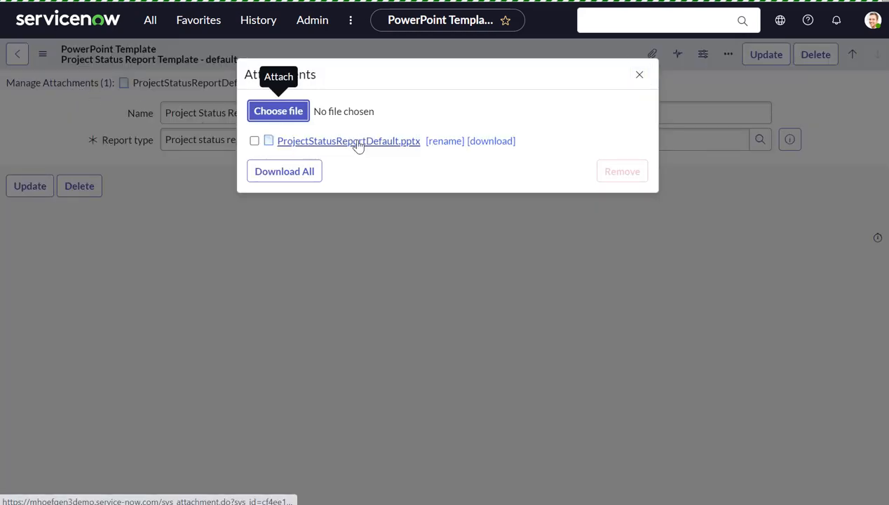
click(484, 147)
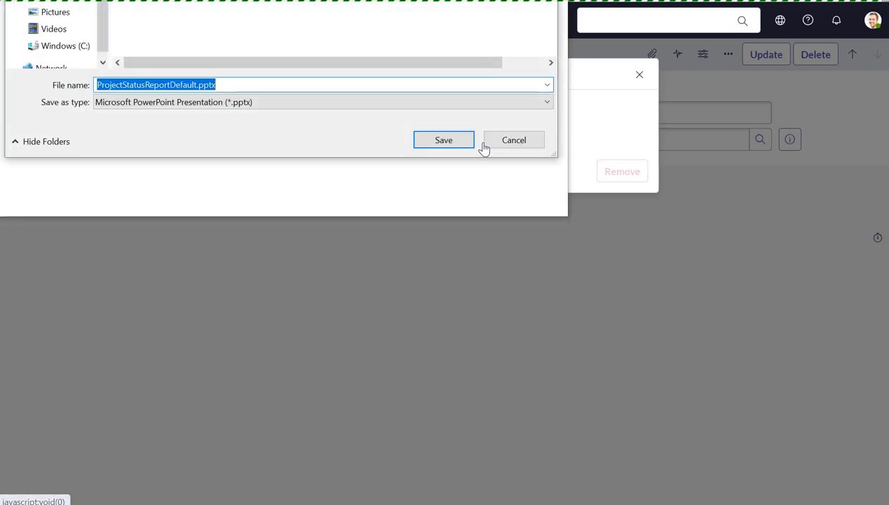
drag(349, 0, 436, 50)
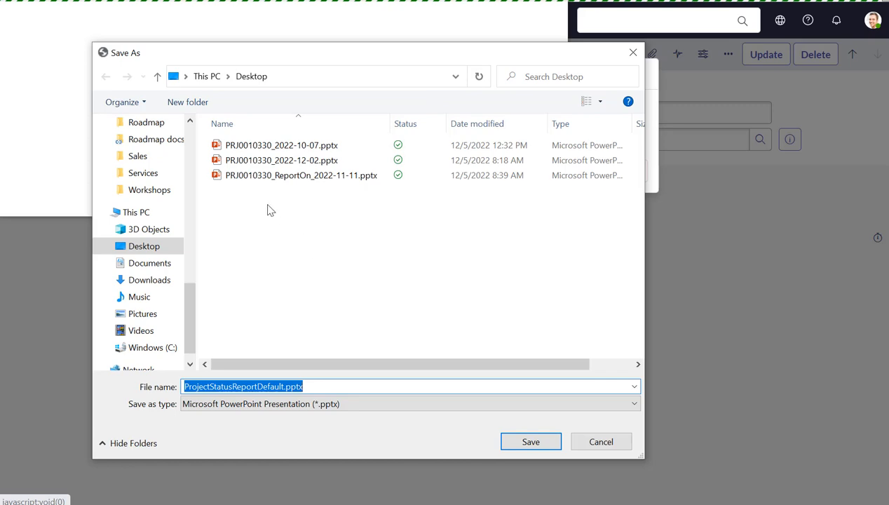
click(529, 443)
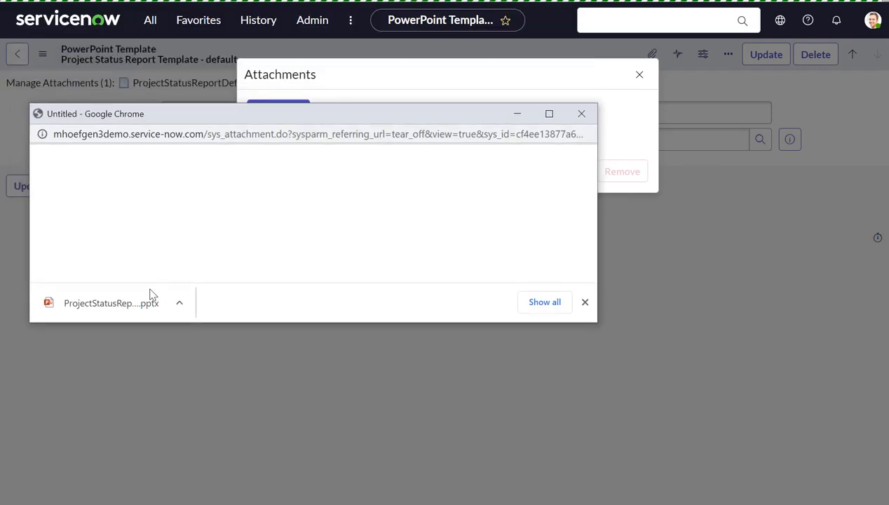
click(110, 312)
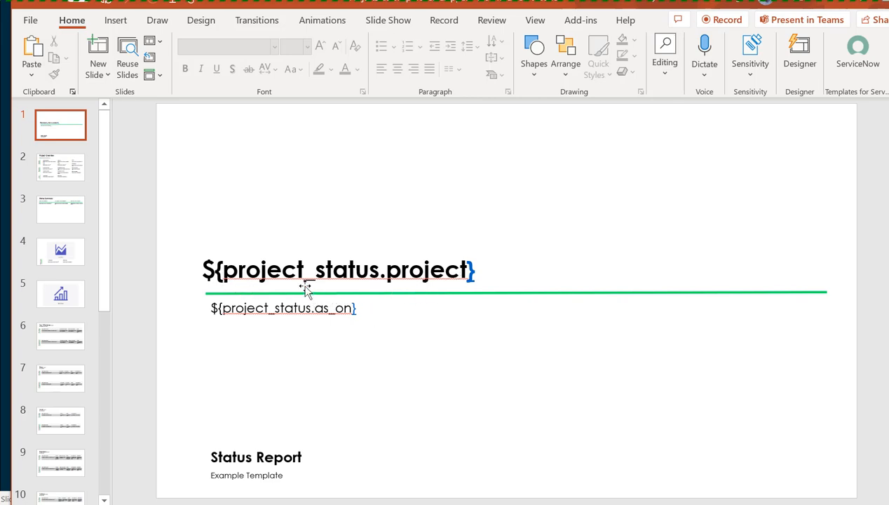
- Examine the project placeholder on the title slide and the field placeholders on the Project Overview slide
drag(221, 270, 377, 273)
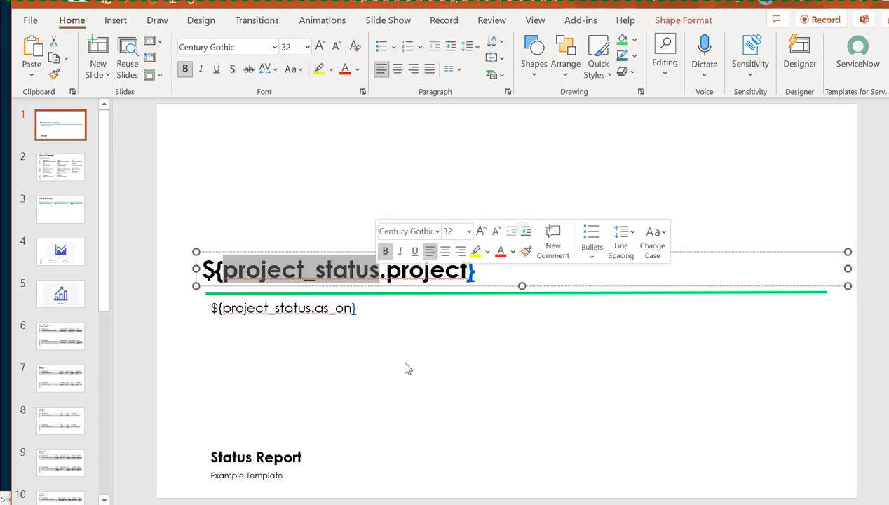
click(400, 279)
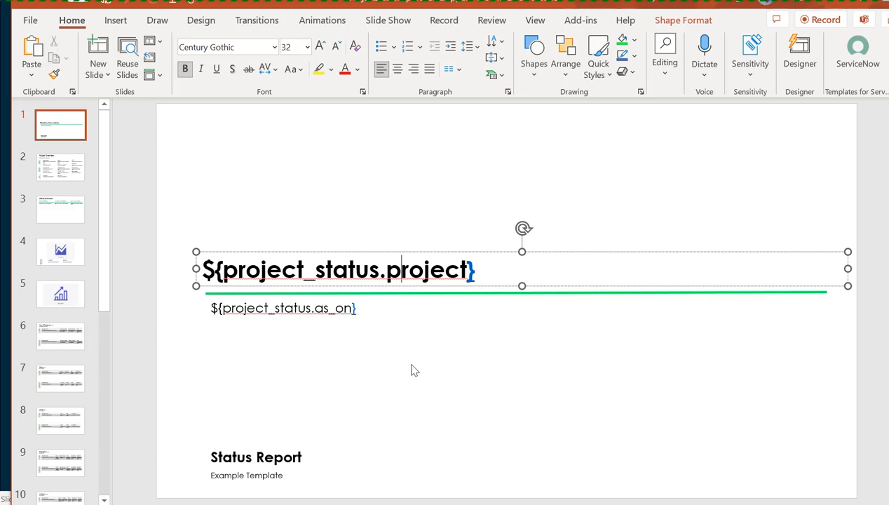
click(57, 177)
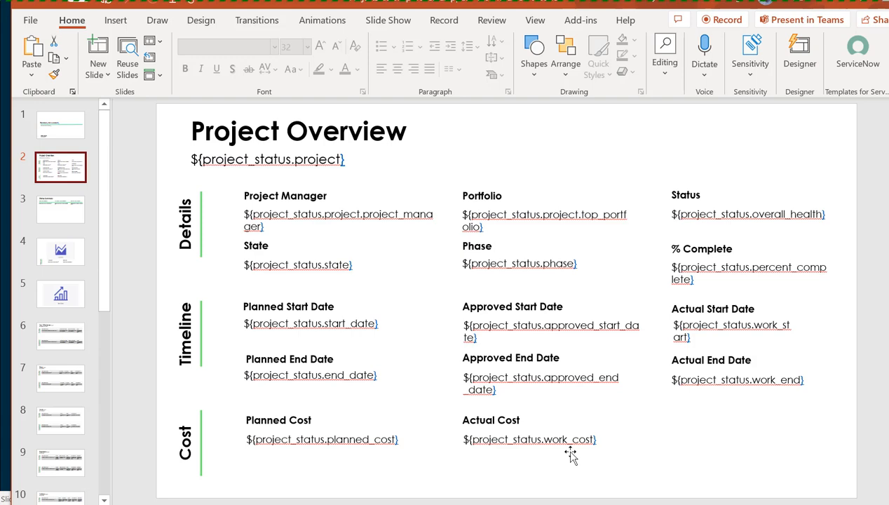
- Delete the Status Summary slide and every slide after it, keeping only the title and Project Overview slides
click(61, 223)
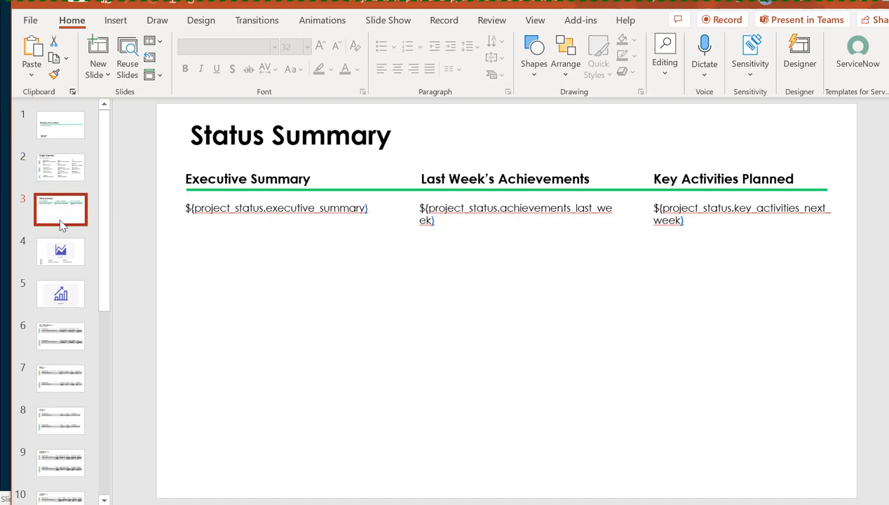
key(shift+Down)
key(shift+Down)
key(shift+Down)
key(shift+Down)
key(shift+Down)
key(shift+Down)
key(shift+Down)
key(shift+Down)
key(shift+Down)
key(shift+Down)
key(shift+Down)
key(shift+Down)
key(shift+Down)
key(shift+Down)
key(shift+Down)
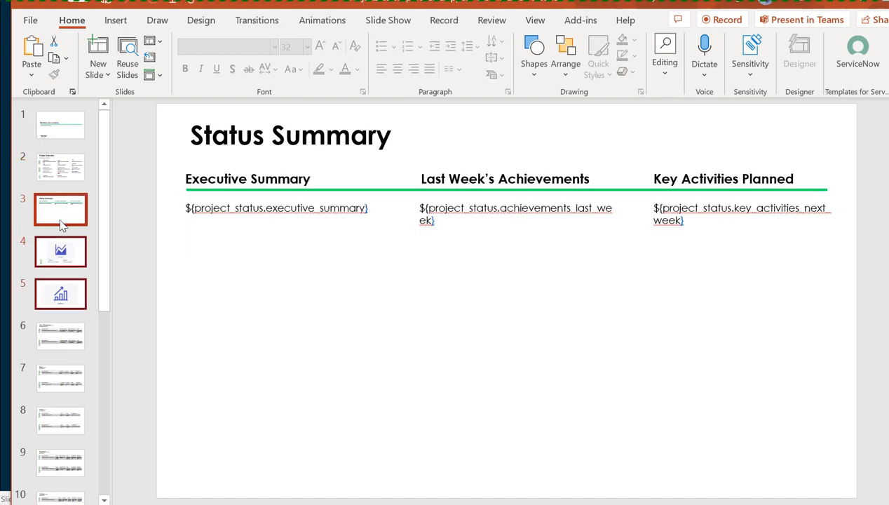
key(Delete)
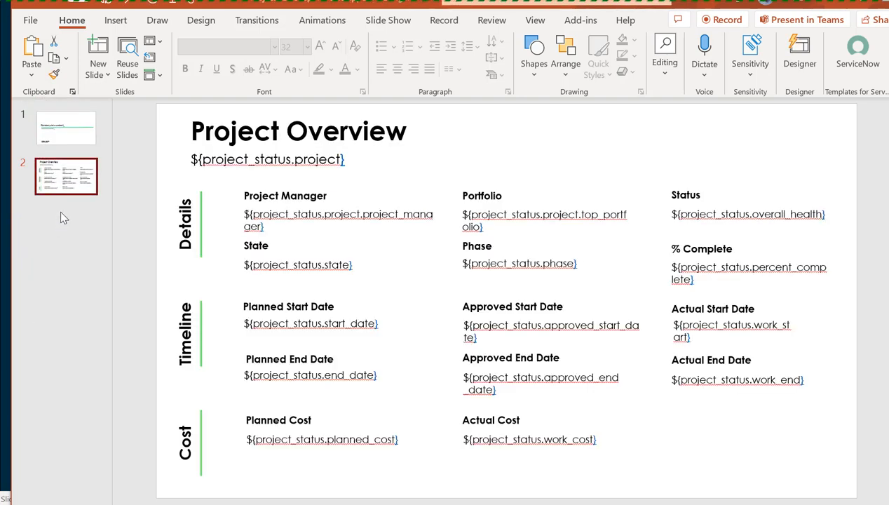
- Insert the picture NOW_LOGO.png from the BrandCentral folder onto the title slide
click(66, 128)
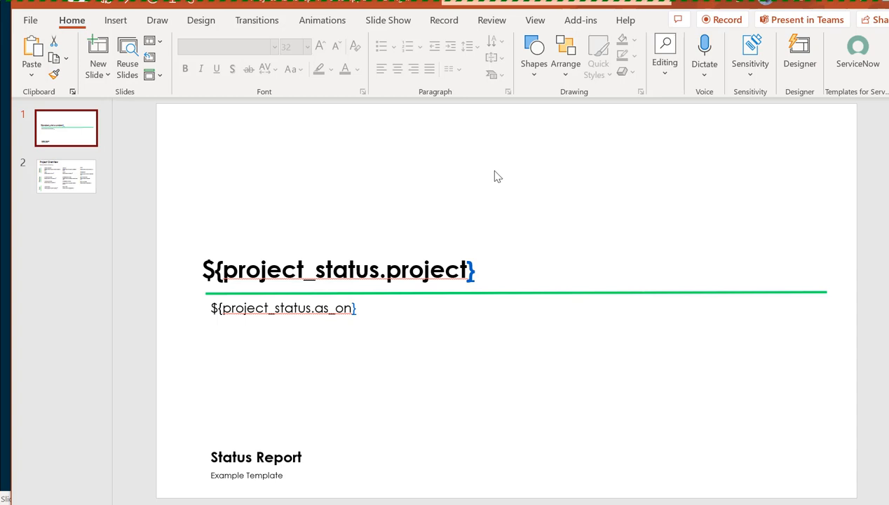
click(116, 20)
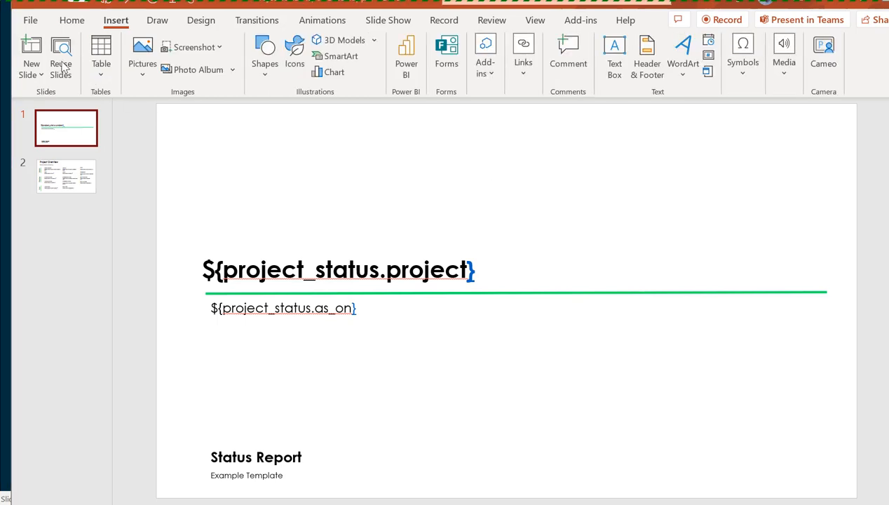
click(31, 22)
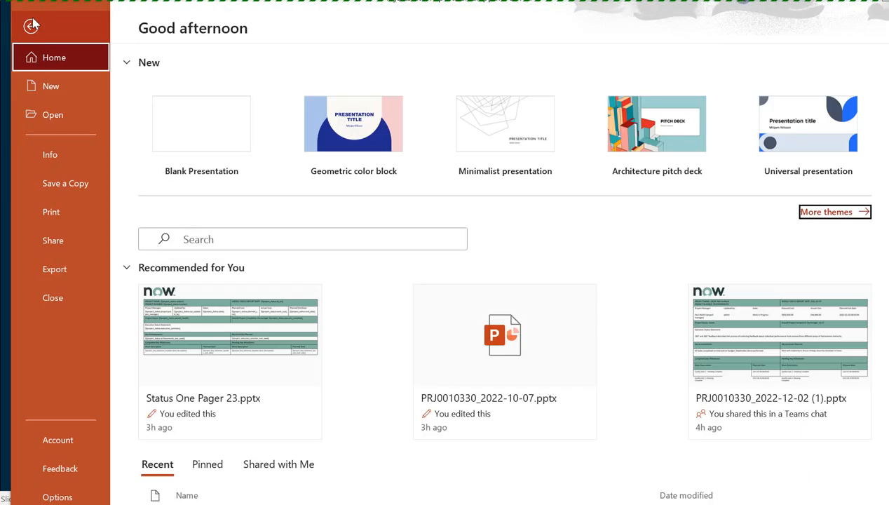
click(31, 26)
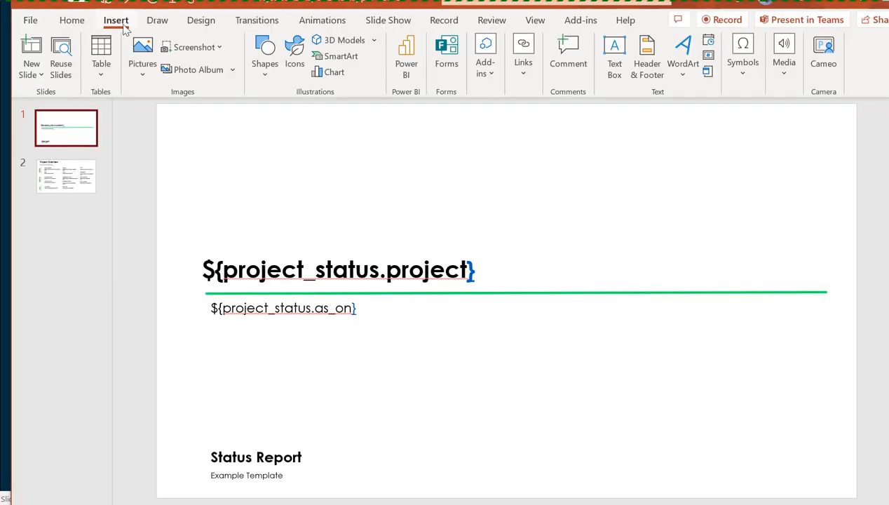
click(145, 75)
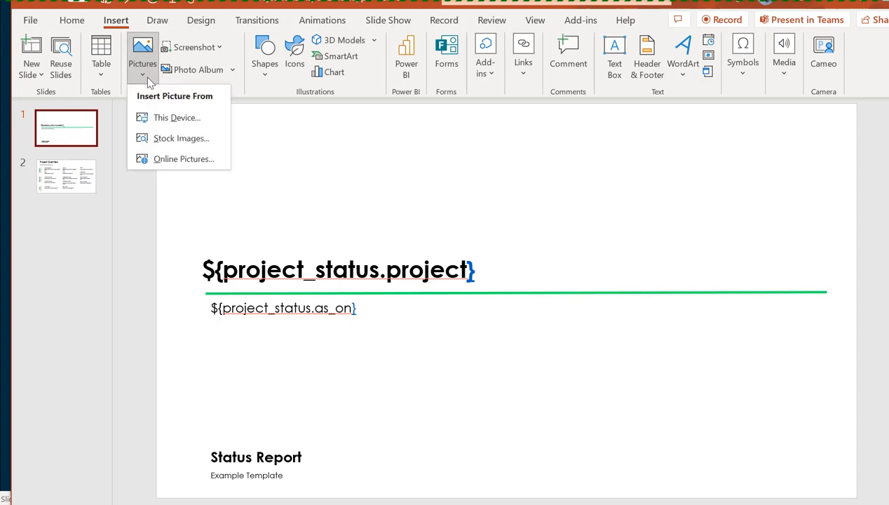
click(168, 120)
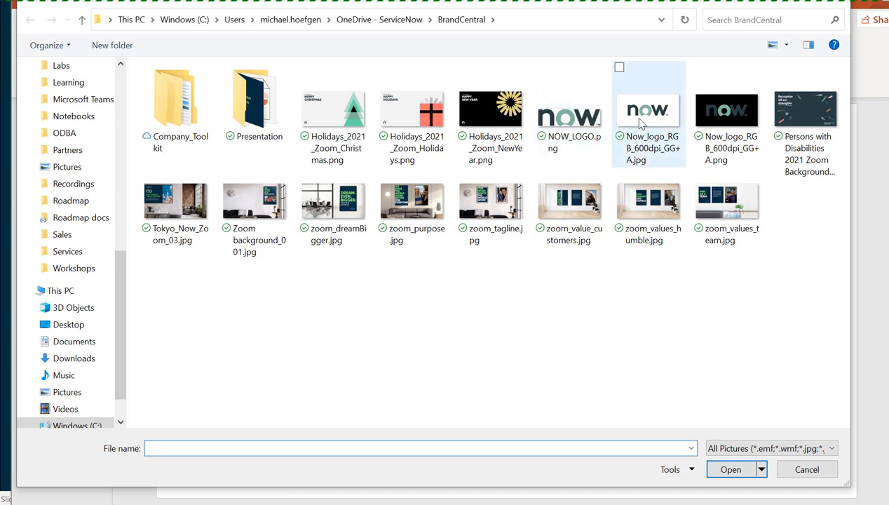
click(579, 120)
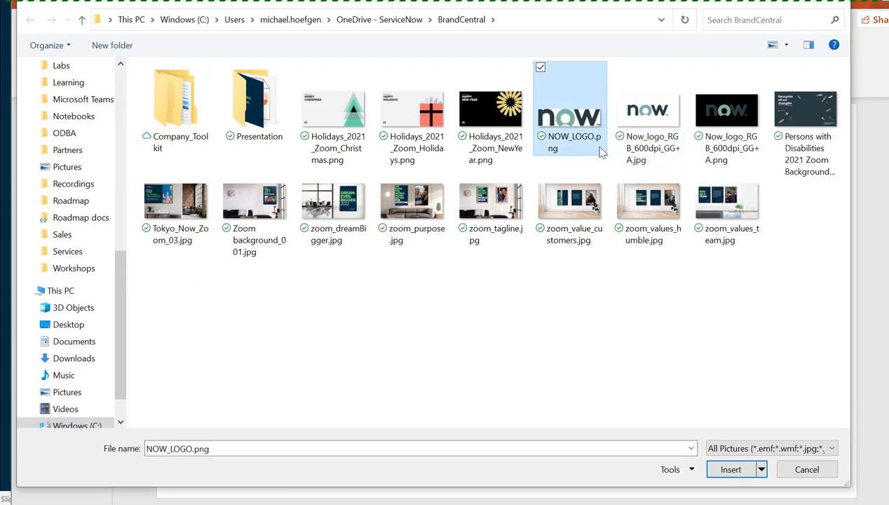
click(727, 475)
- Shrink the logo to about 2.3" by 0.64" and place it in the title slide's upper-right corner
drag(485, 300, 299, 162)
drag(431, 200, 317, 163)
drag(259, 156, 782, 152)
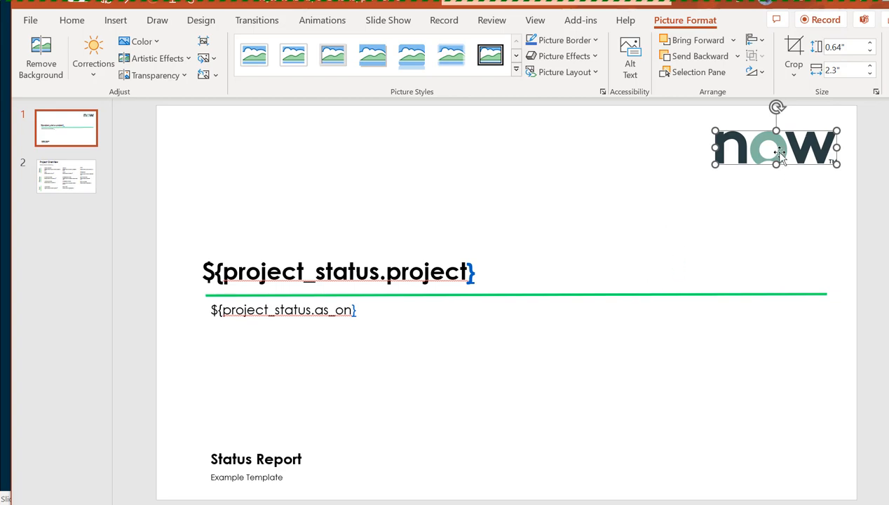
- Recolor the horizontal line on the title slide with the Eyedropper, sampling the grey-green of the logo's "o"
right_click(787, 291)
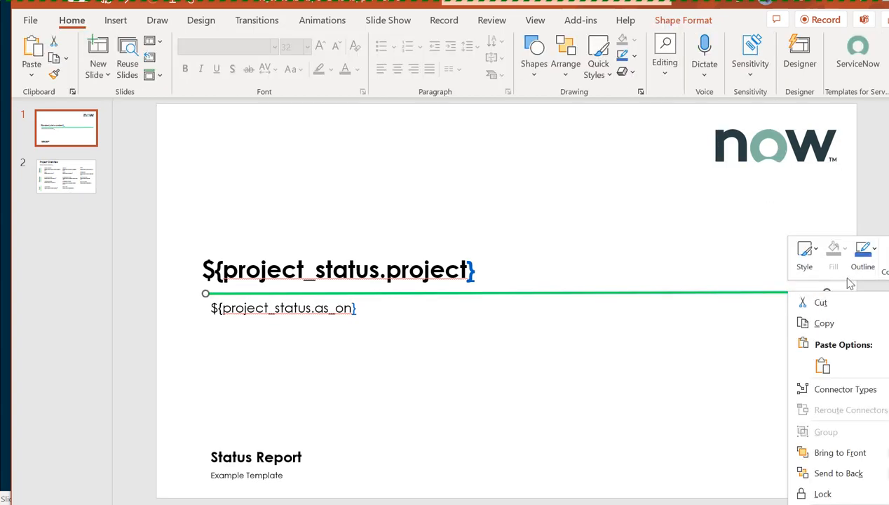
click(877, 260)
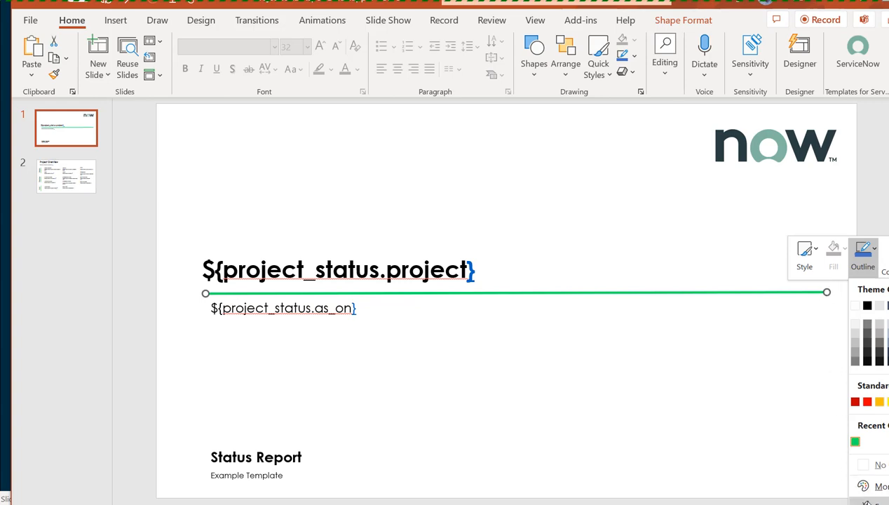
click(870, 500)
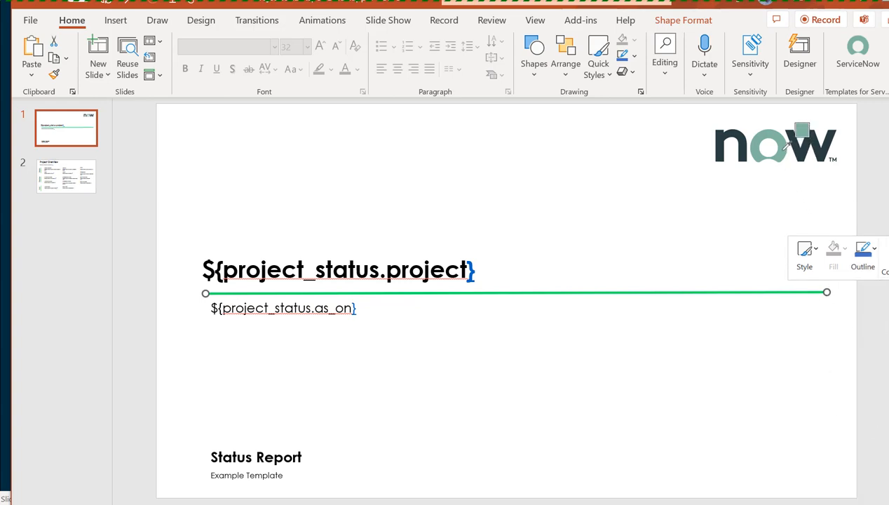
click(784, 146)
click(778, 158)
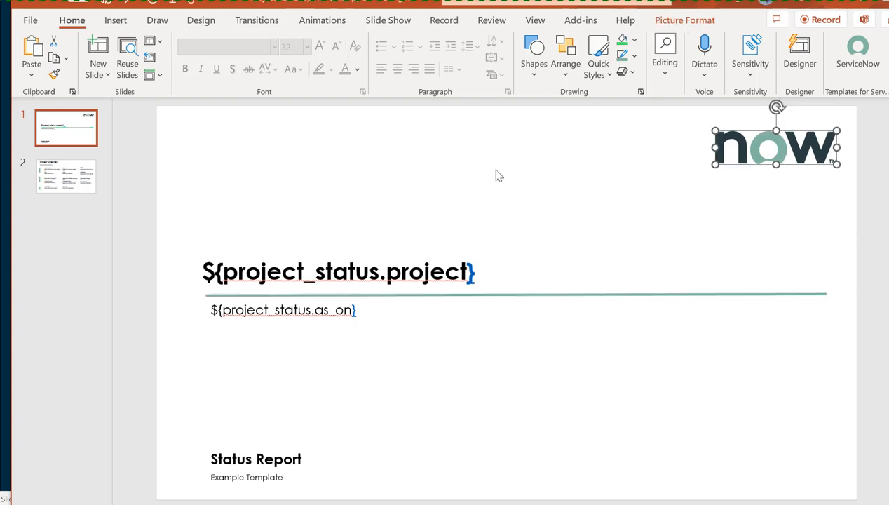
- On the Project Overview slide, recolor the vertical lines beside Details, Timeline and Cost with the recent grey-green color
click(81, 180)
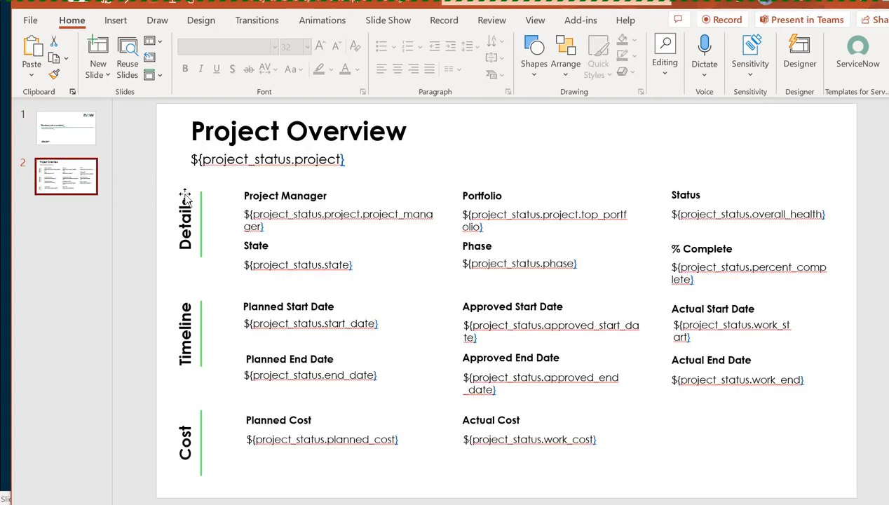
right_click(201, 210)
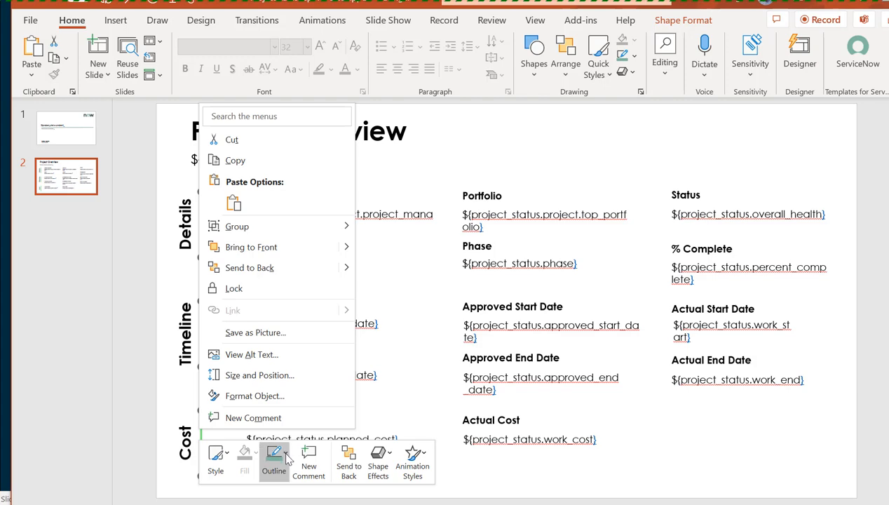
click(286, 454)
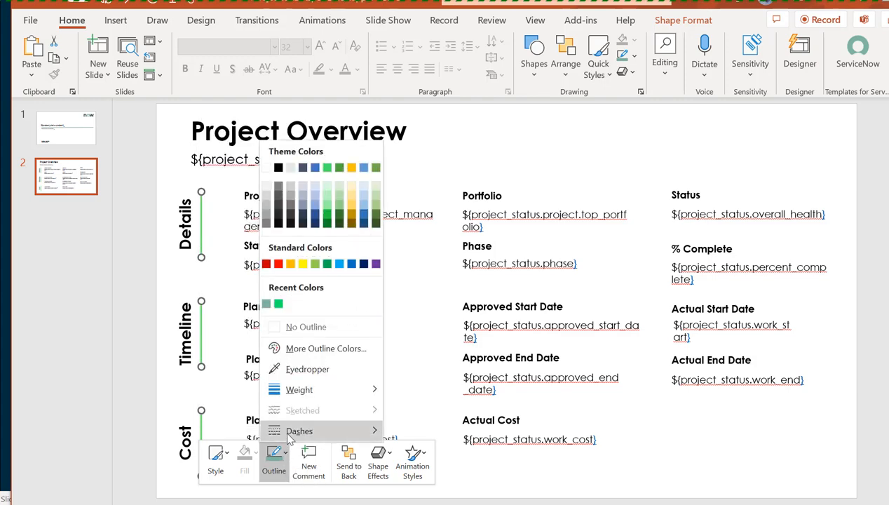
click(266, 303)
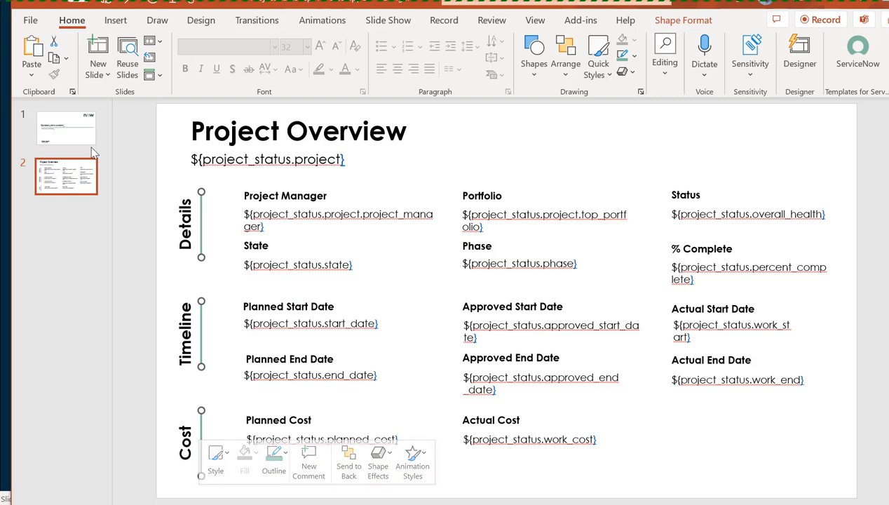
click(469, 155)
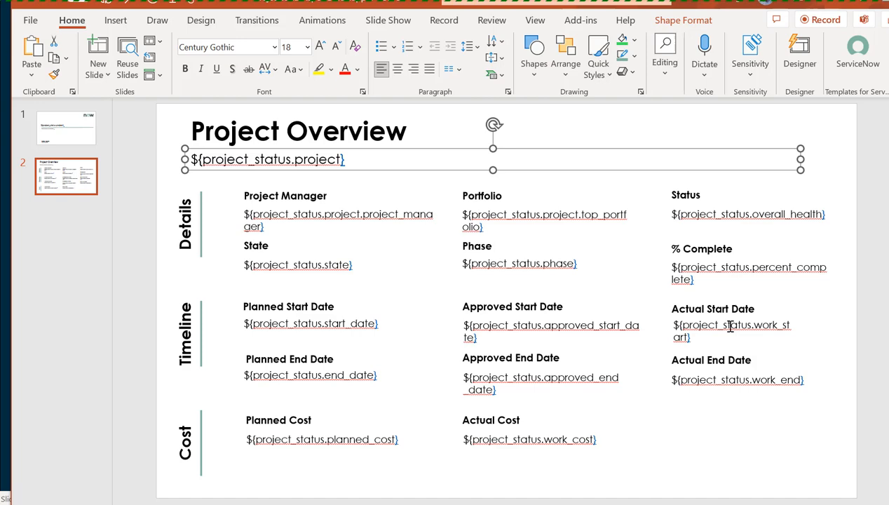
- Open the Templates for ServiceNow add-in and choose report type Project status report with data type Text
click(852, 62)
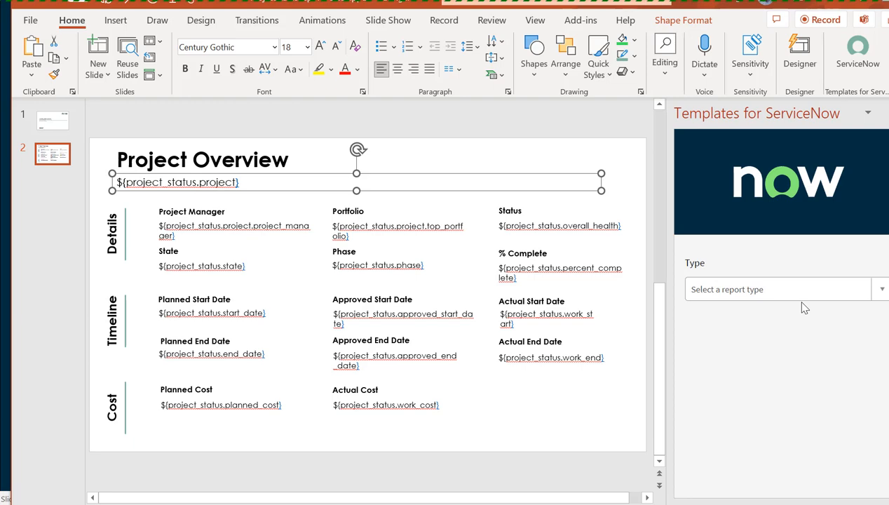
click(813, 289)
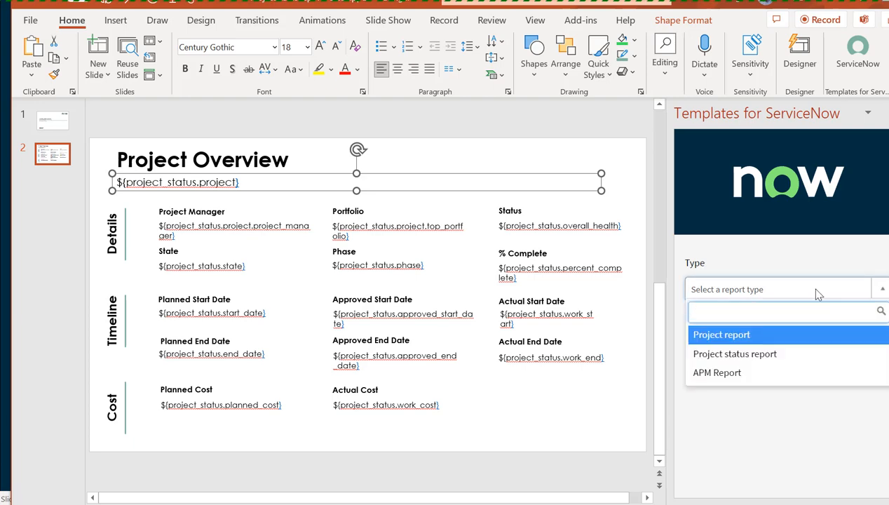
click(770, 358)
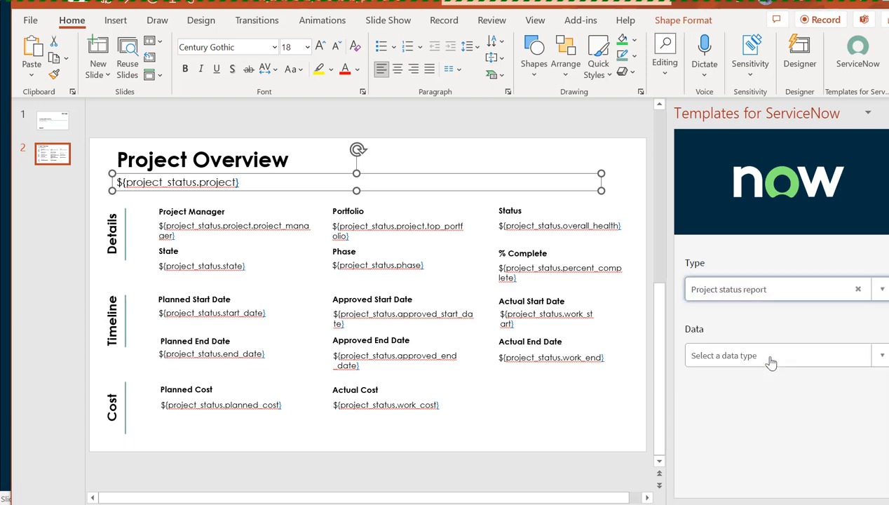
click(772, 357)
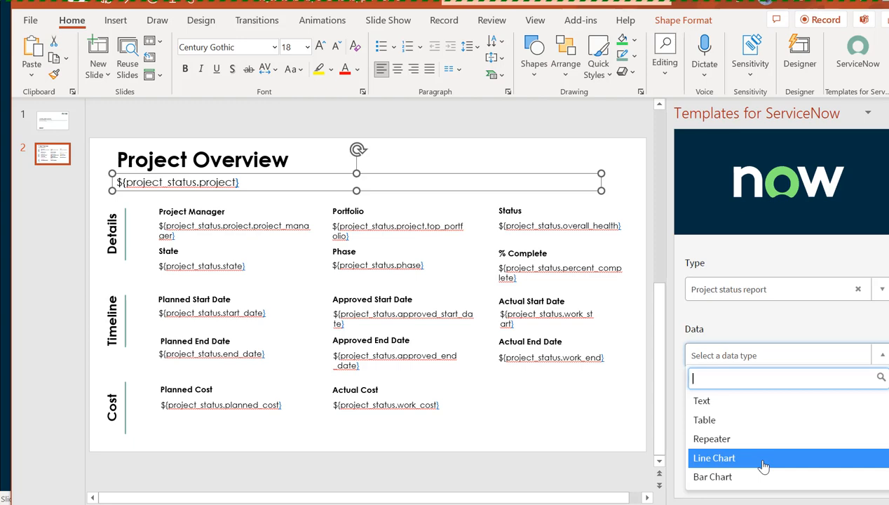
click(768, 403)
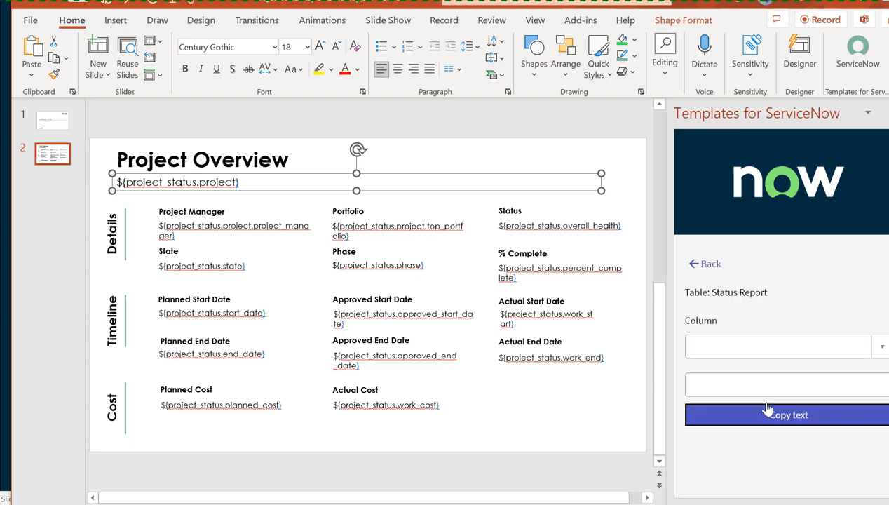
- Build a text placeholder from the Project column and its related column Department, and copy it
click(881, 351)
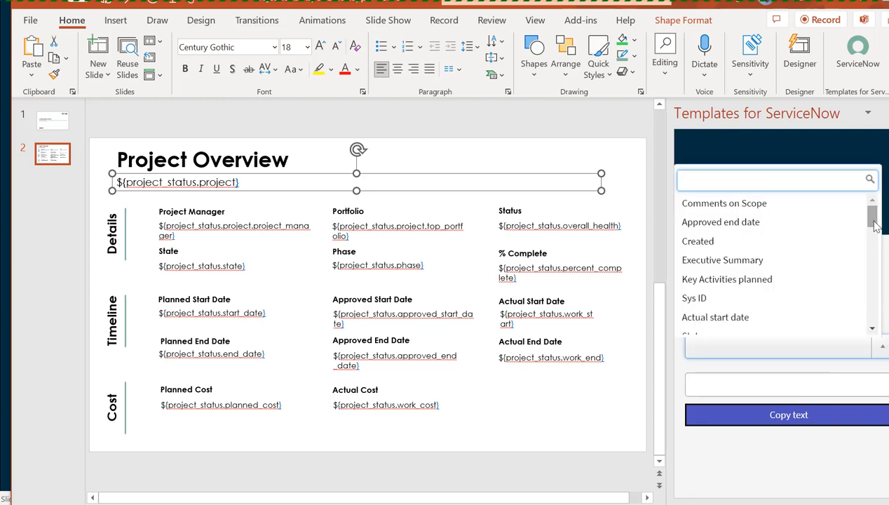
text(proj)
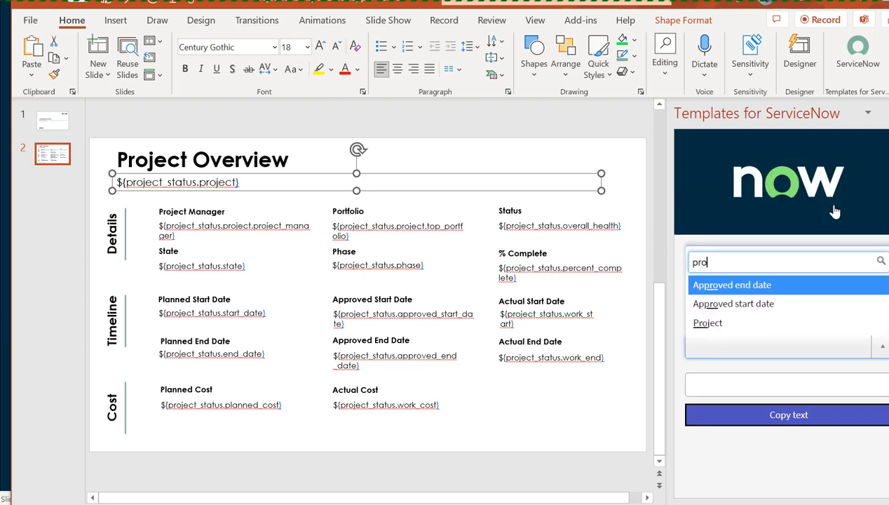
click(709, 323)
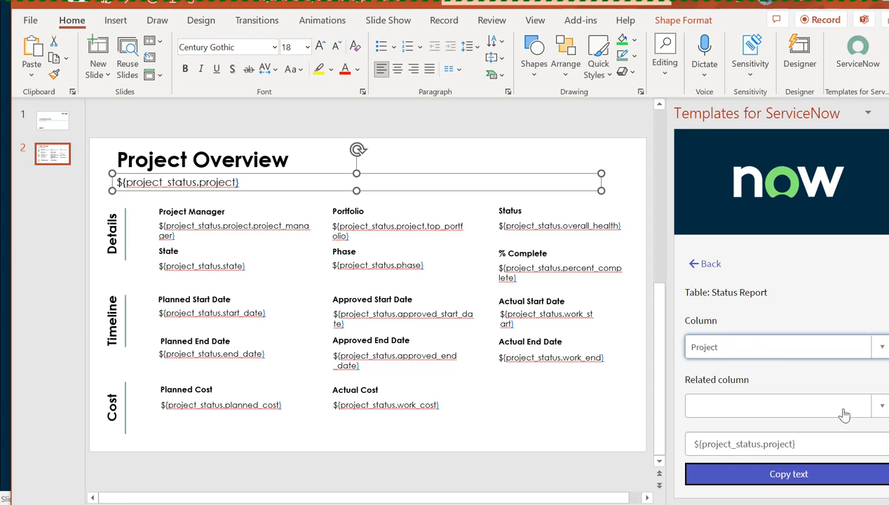
click(879, 410)
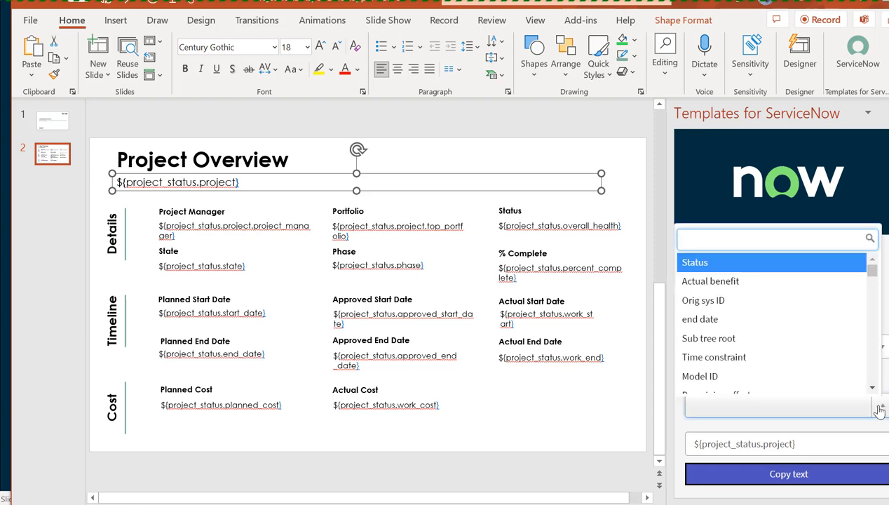
scroll(868, 365, down, 2)
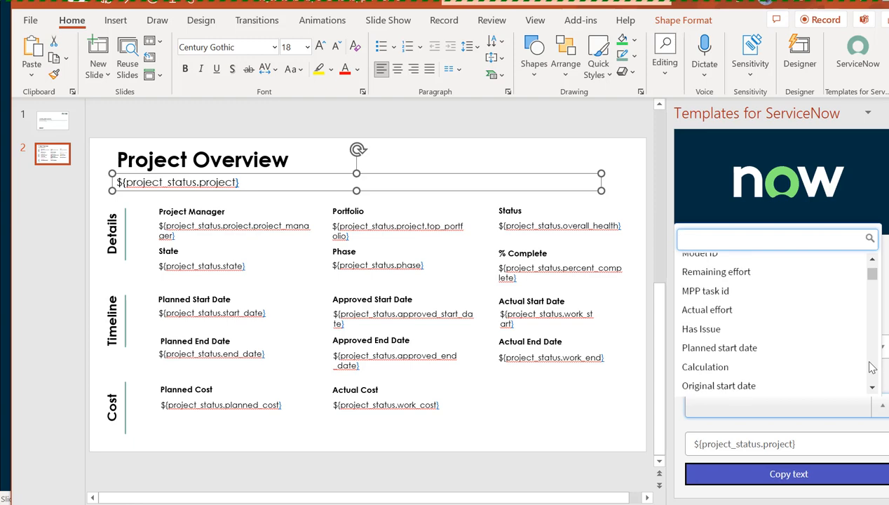
scroll(868, 365, down, 2)
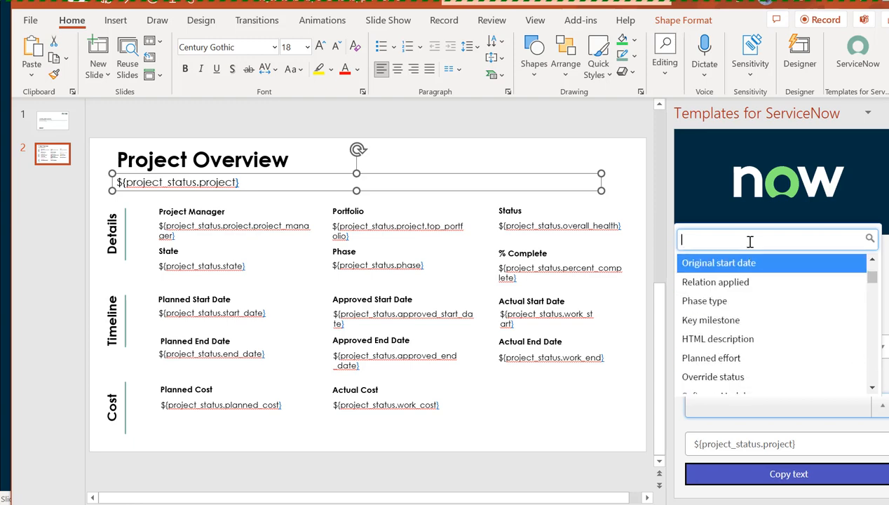
text(dep)
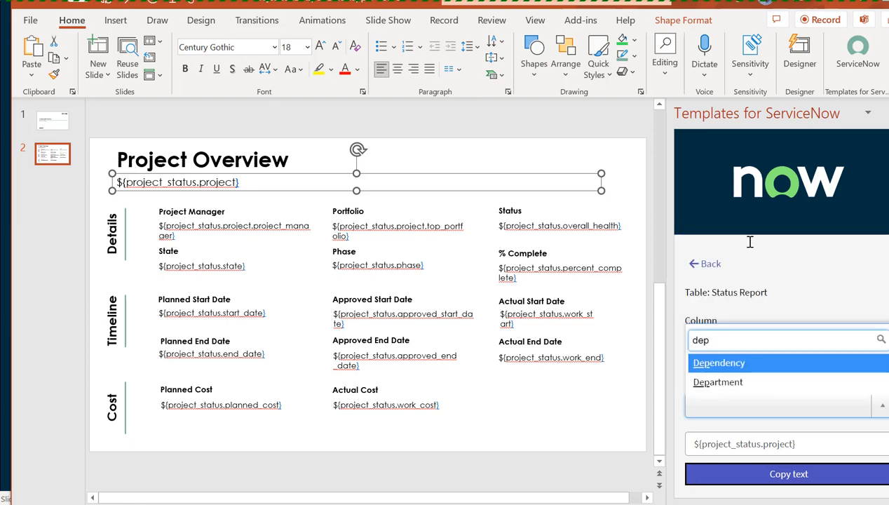
click(724, 383)
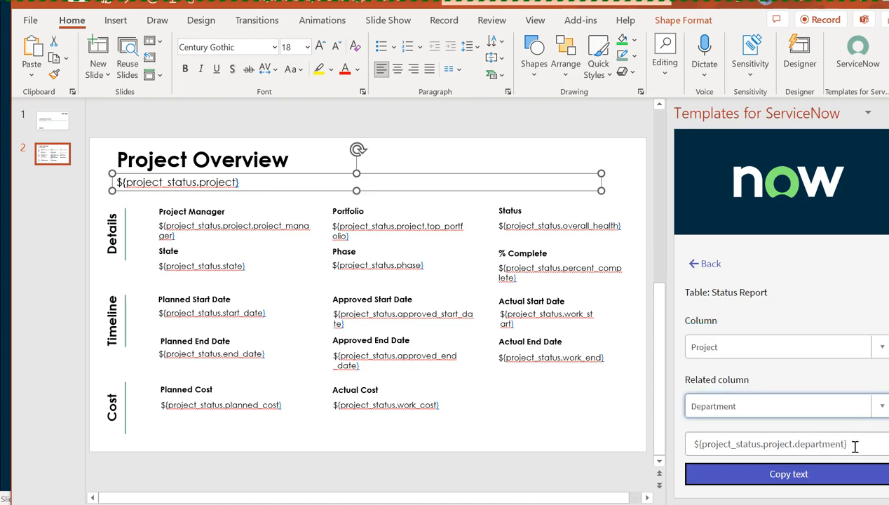
drag(855, 446, 682, 444)
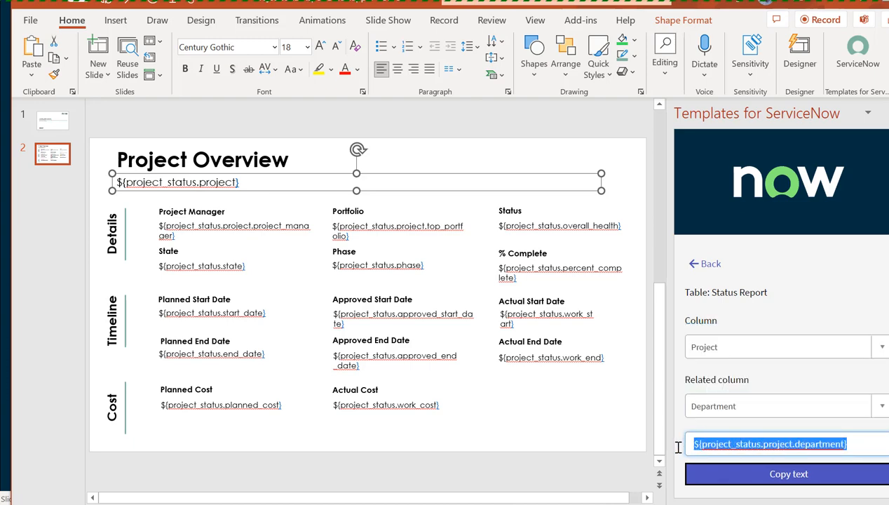
click(819, 426)
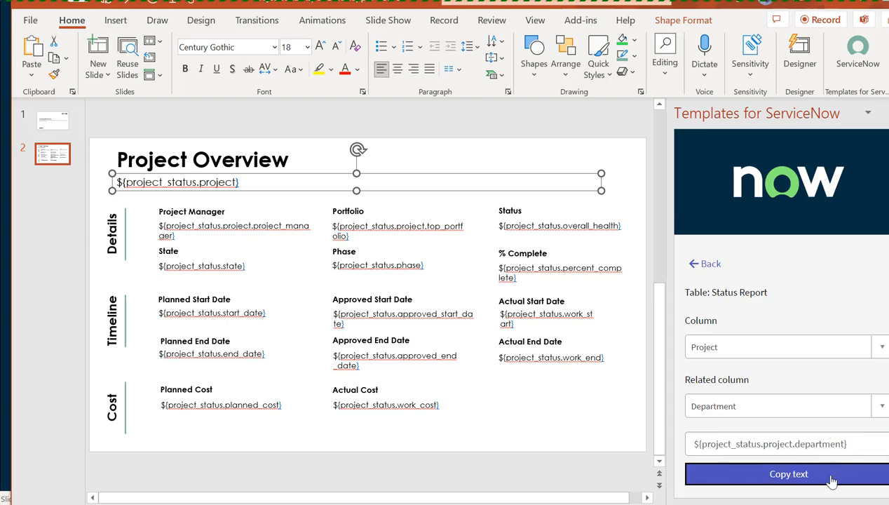
click(810, 477)
- Paste the copied department placeholder into the empty third column of the Cost row and narrow its text box to fit
click(502, 391)
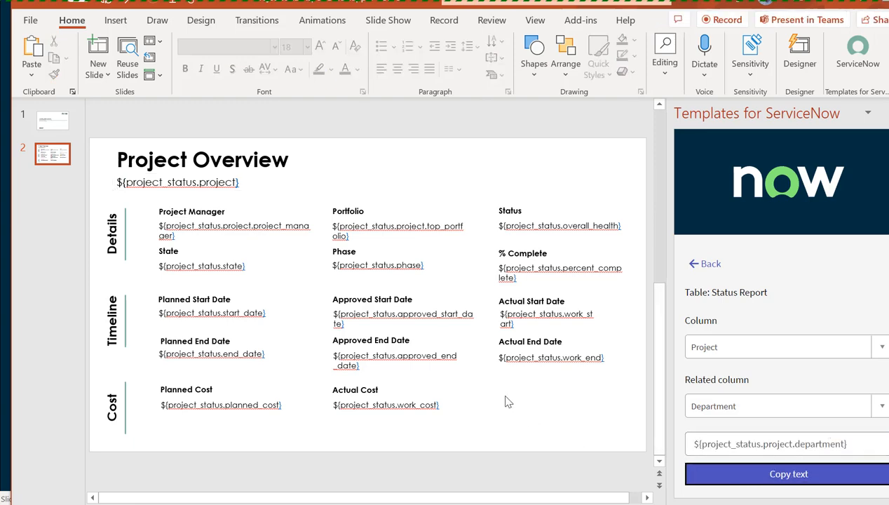
right_click(501, 398)
click(533, 451)
drag(639, 410, 588, 421)
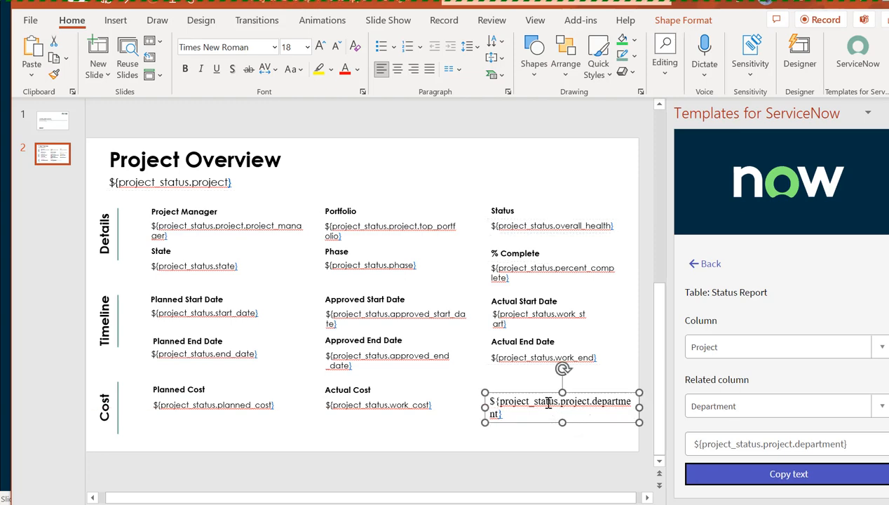
- Copy the formatting of the Actual End Date placeholder onto the department placeholder with Format Painter
click(533, 359)
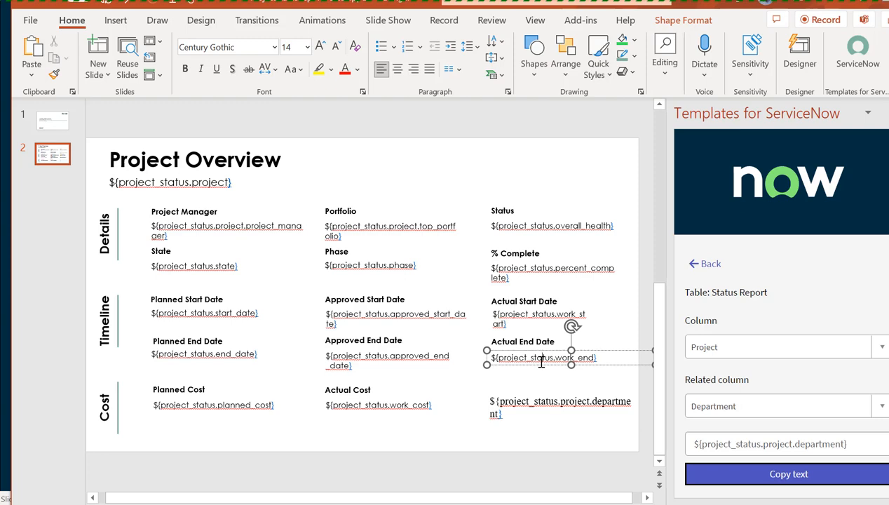
click(54, 73)
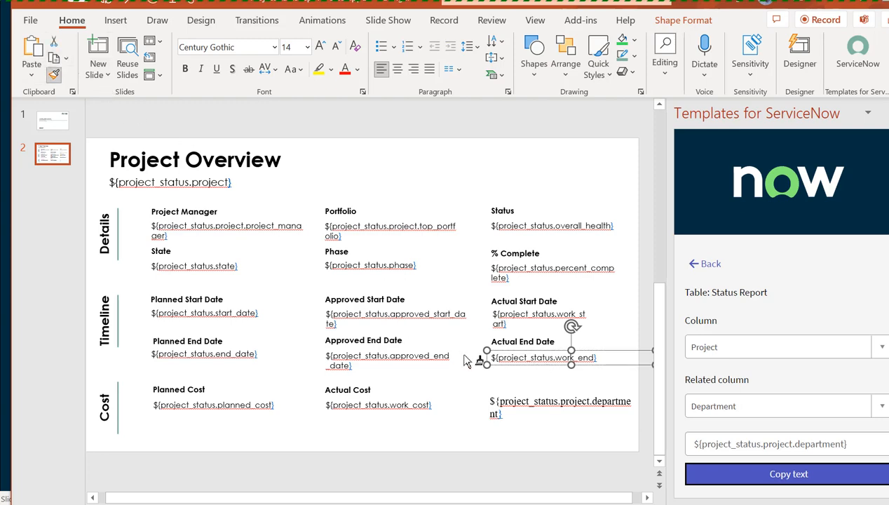
click(494, 401)
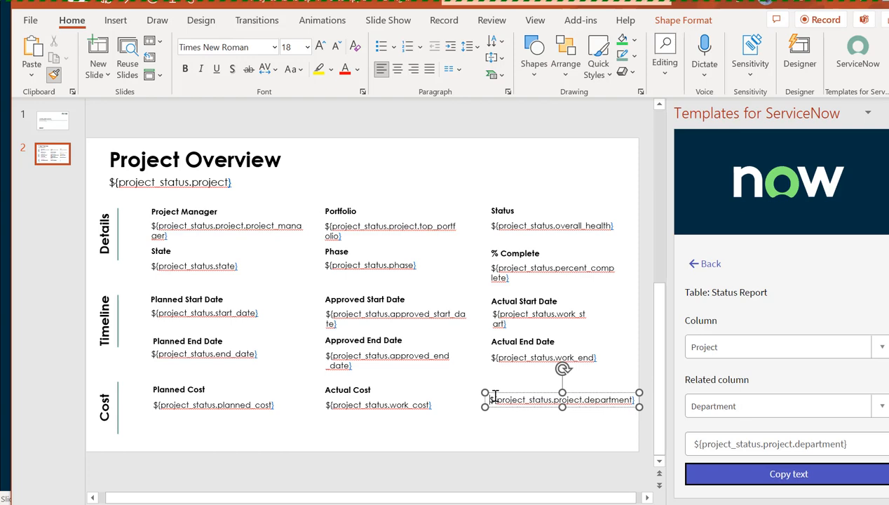
- Duplicate the Actual End Date heading above the department placeholder and change the copy's text to Department
click(502, 343)
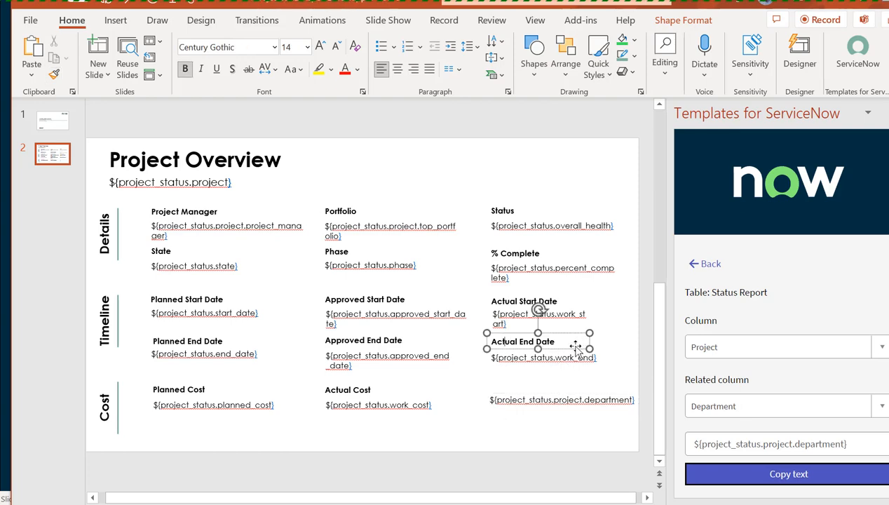
drag(574, 349, 574, 390)
click(484, 417)
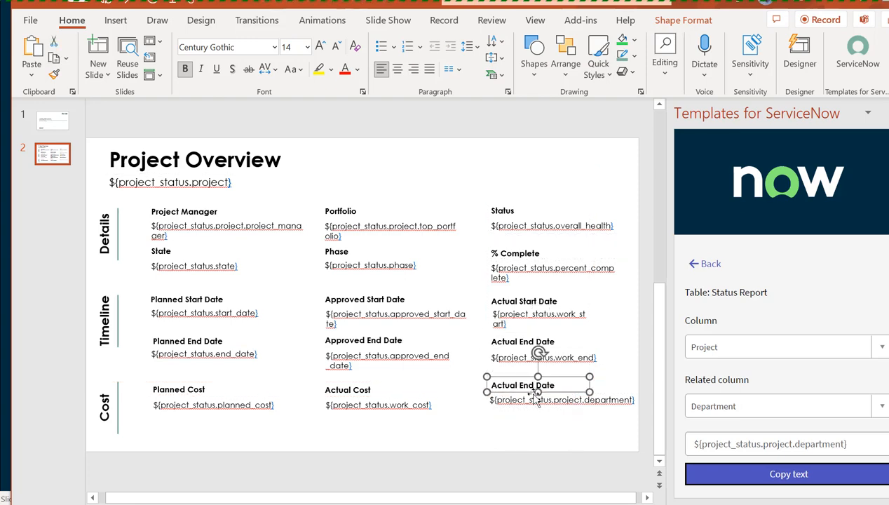
click(554, 386)
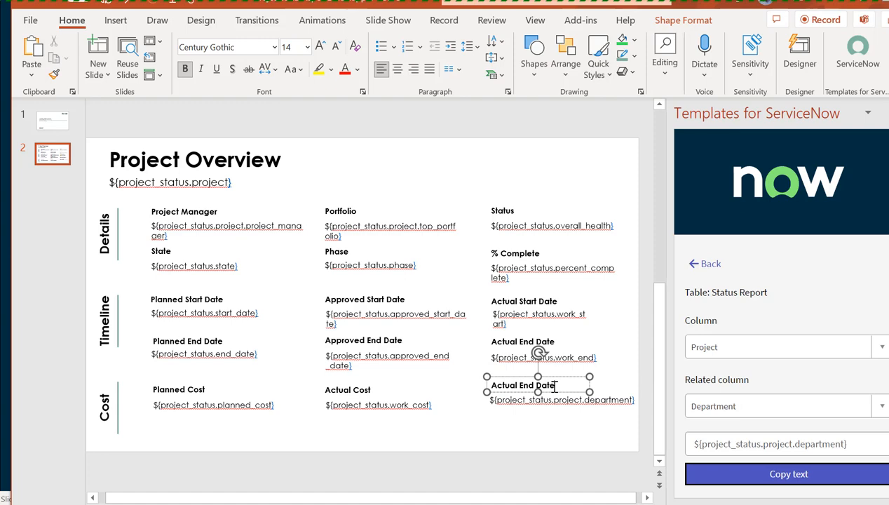
triple_click(554, 386)
text(Department)
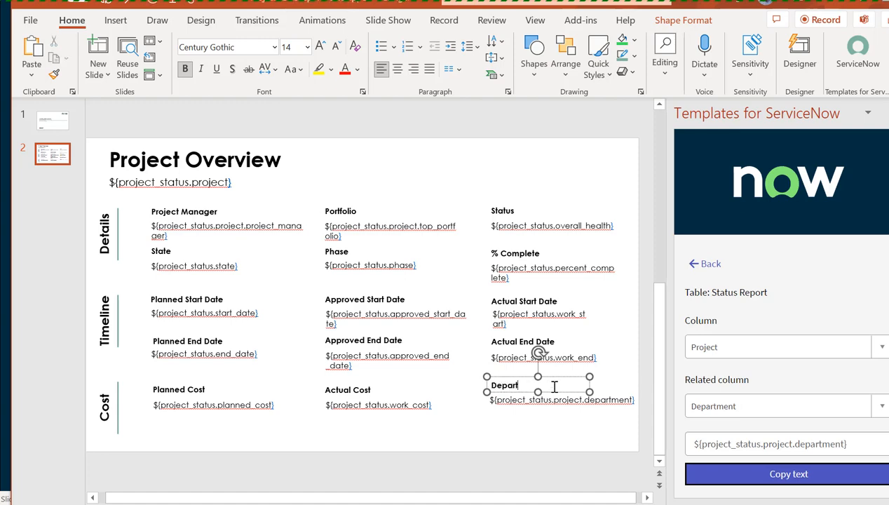
click(558, 430)
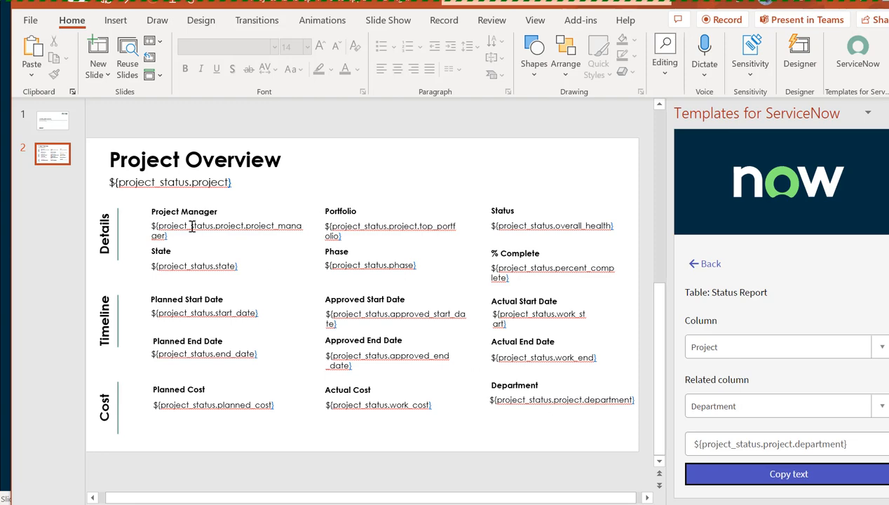
- Save a copy of the presentation in the Desktop folder as ProjectStatusReport-MH and close the presentation
click(30, 21)
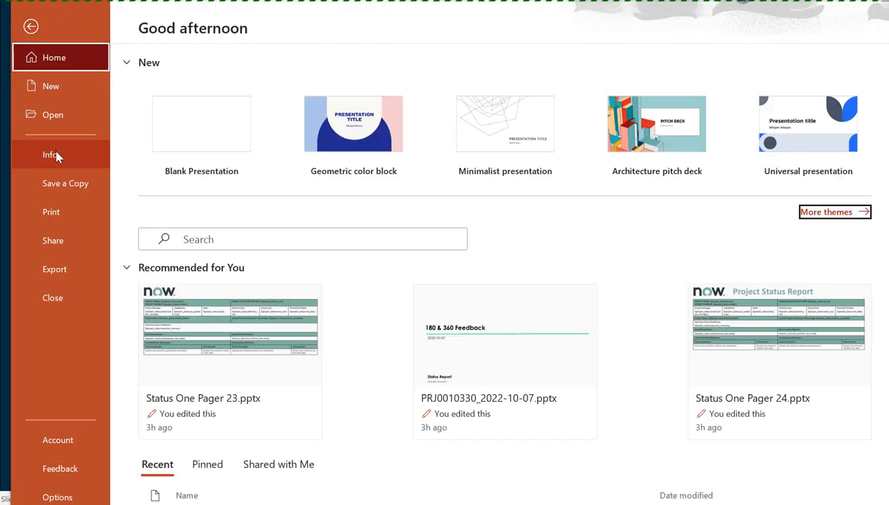
click(62, 184)
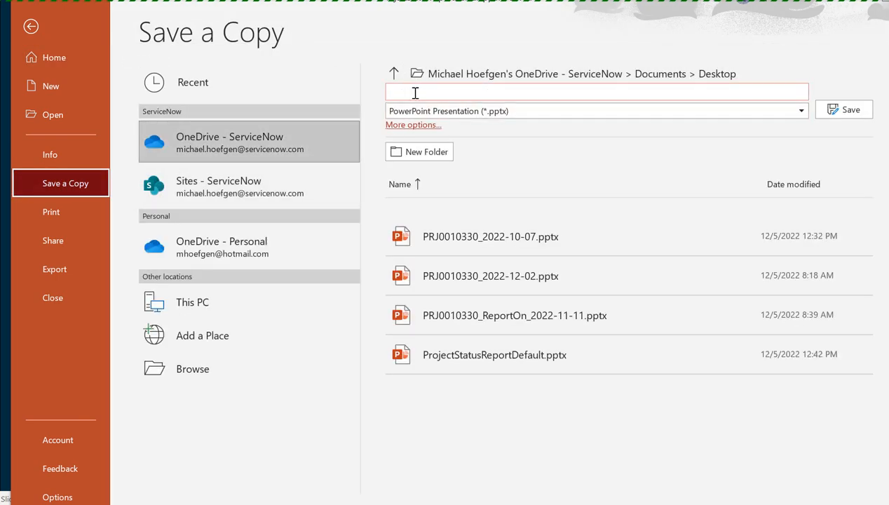
click(418, 90)
click(457, 93)
click(464, 94)
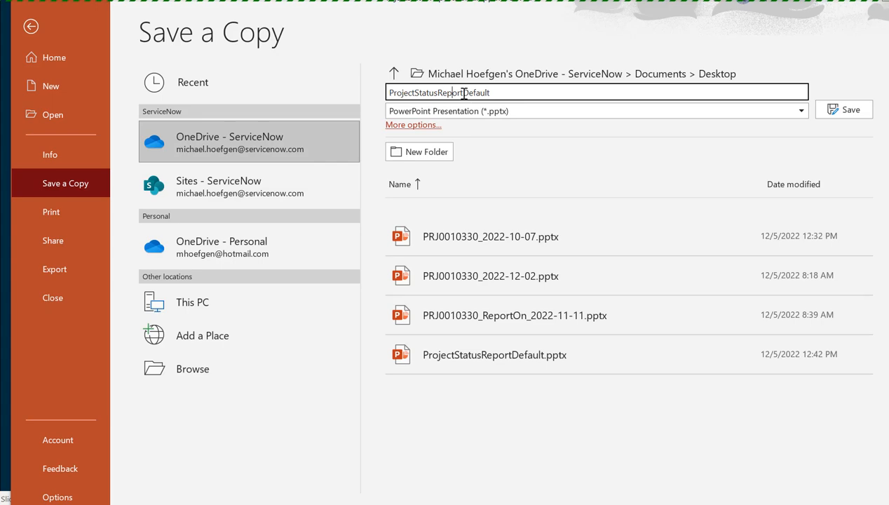
drag(463, 94, 527, 93)
key(BackSpace)
text(-MH)
click(839, 112)
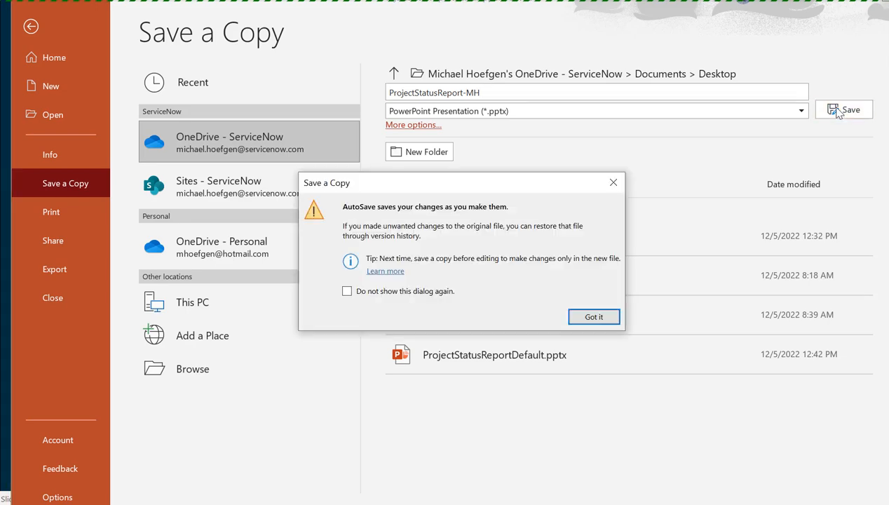
click(602, 318)
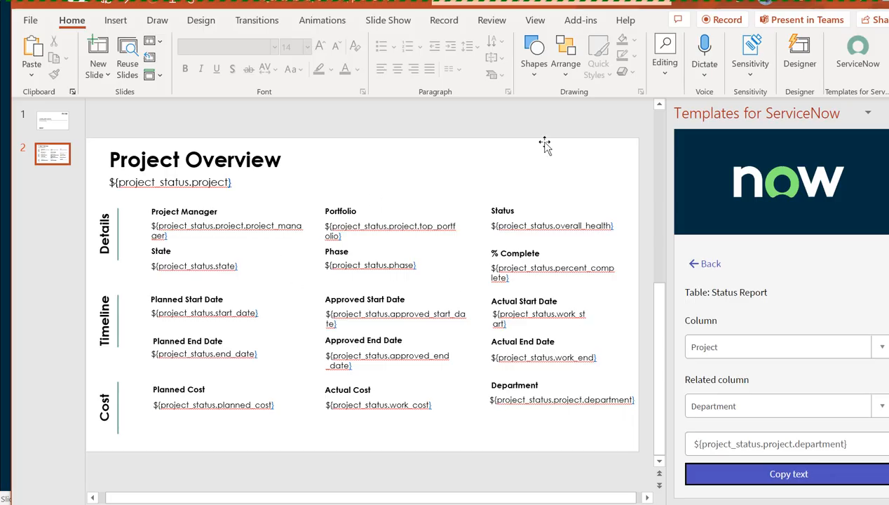
click(30, 19)
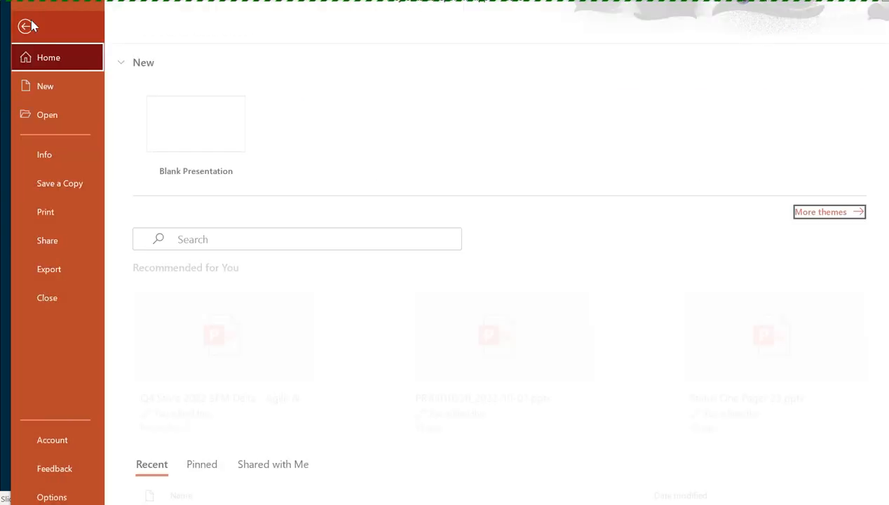
click(53, 297)
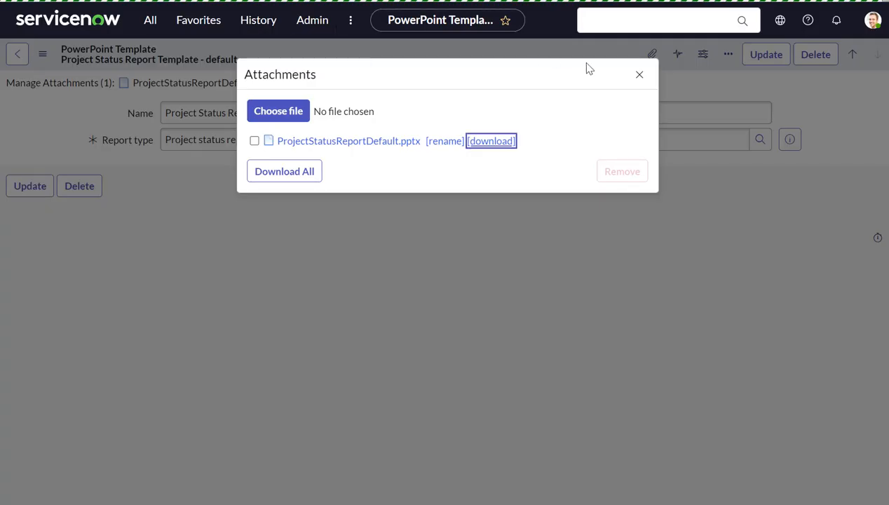
- Create a new PowerPoint Template record named Short Form Status Report with the report type Project status report
click(640, 76)
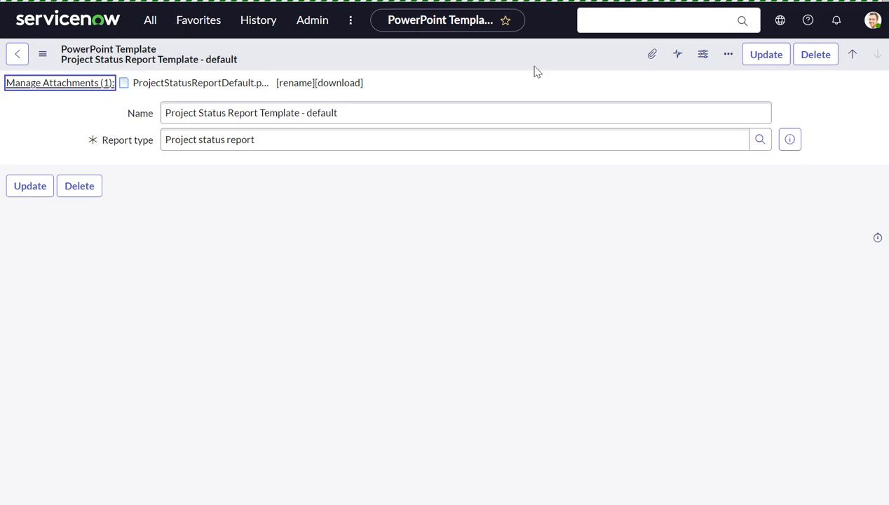
click(17, 54)
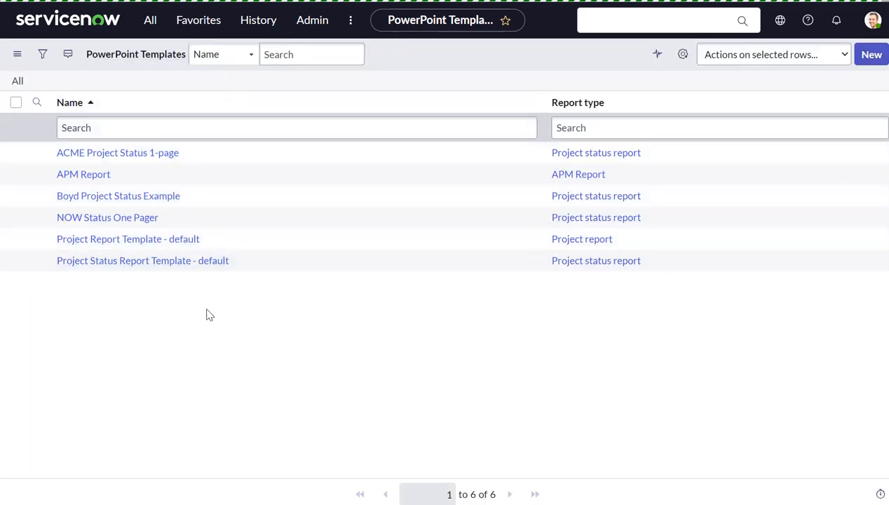
click(871, 54)
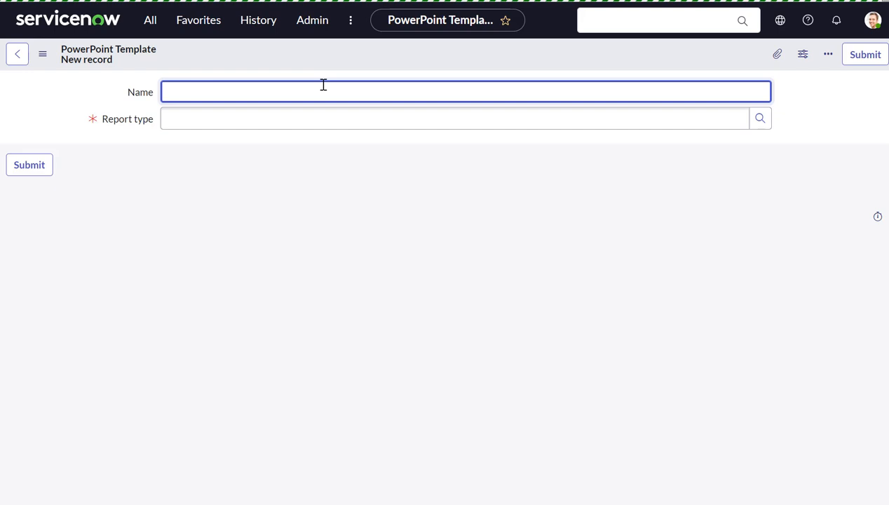
text(Short Form Status Report)
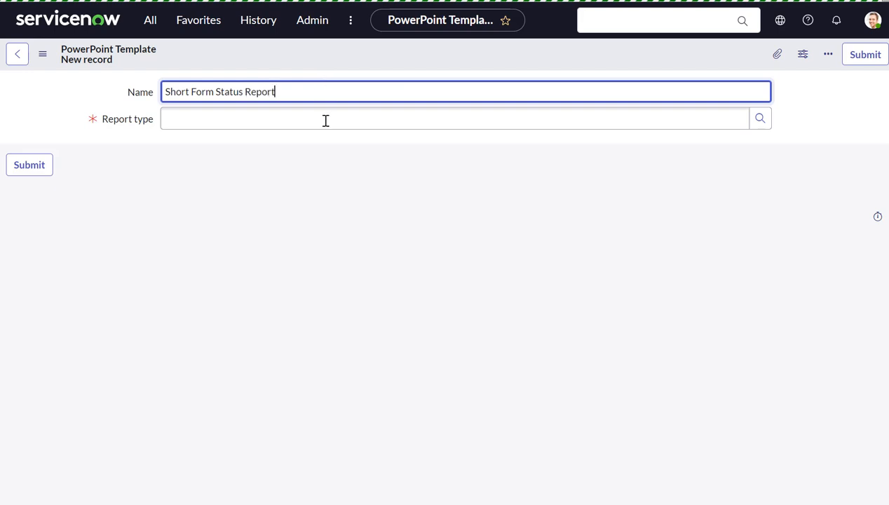
click(324, 119)
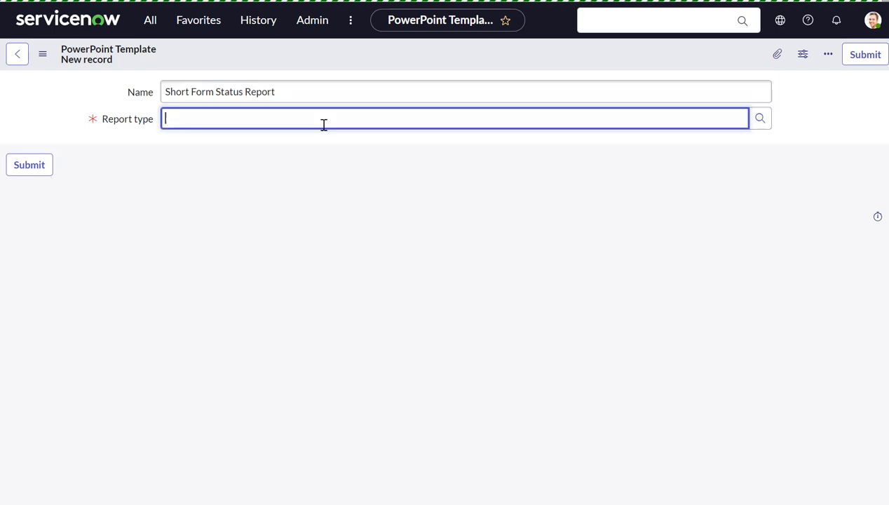
click(292, 151)
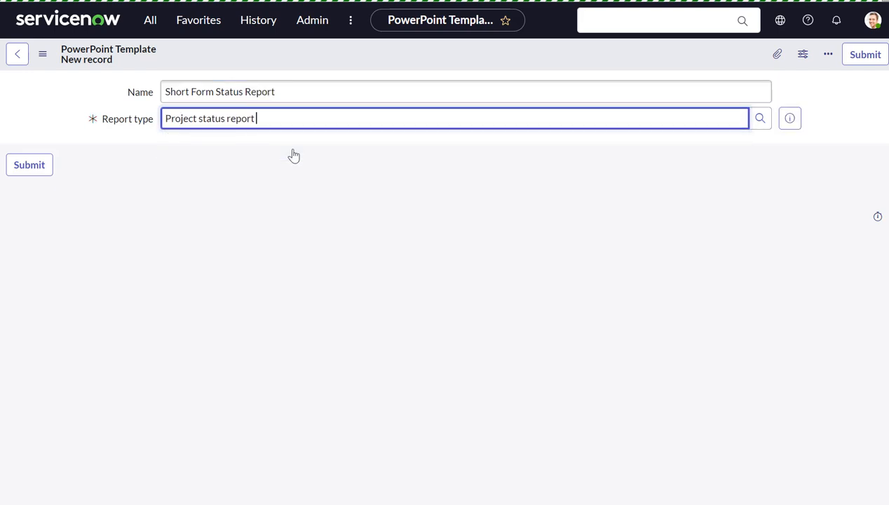
click(870, 57)
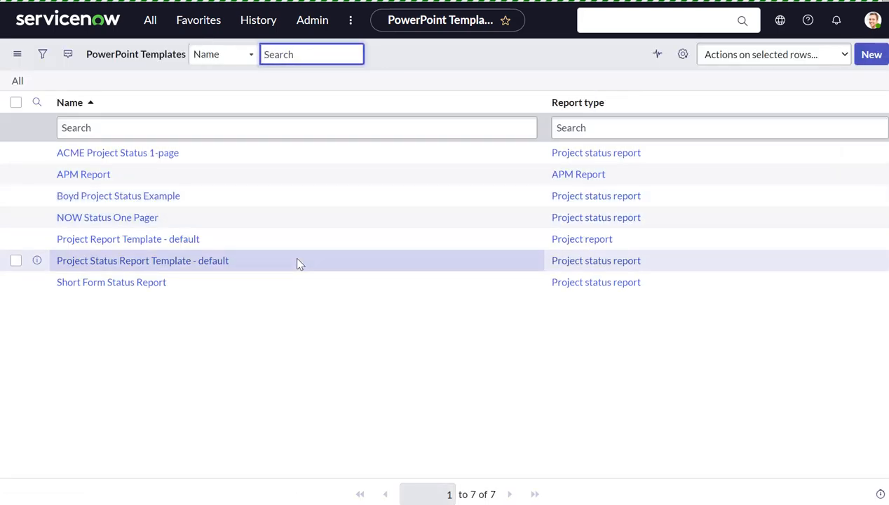
- Attach ProjectStatusReport-MH.pptx from the Desktop folder to the Short Form Status Report template record and save the record
click(151, 287)
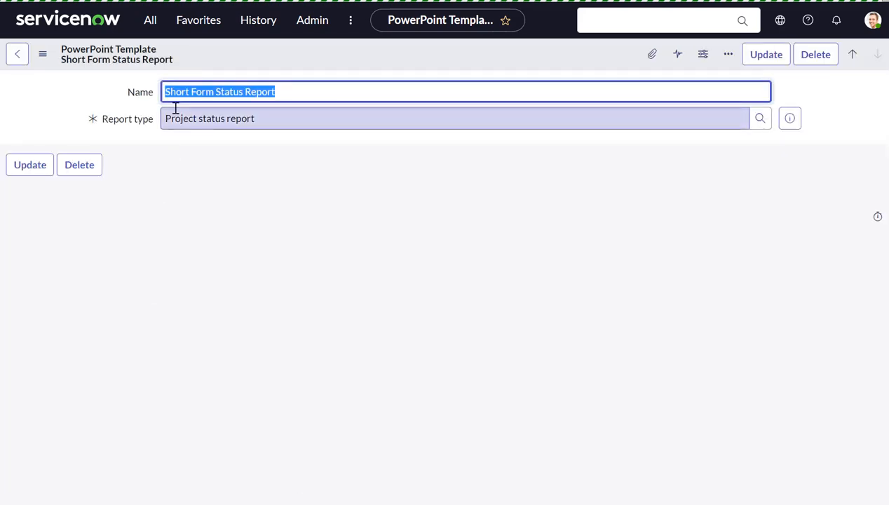
click(652, 56)
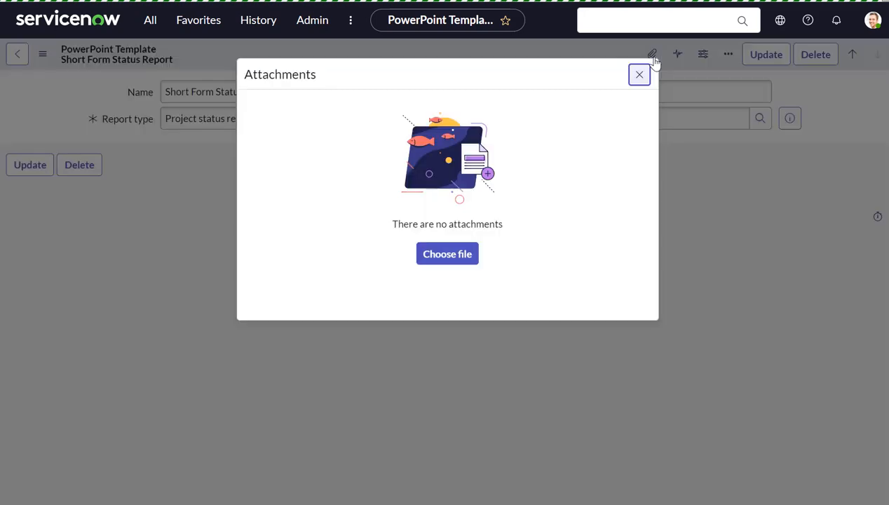
click(456, 258)
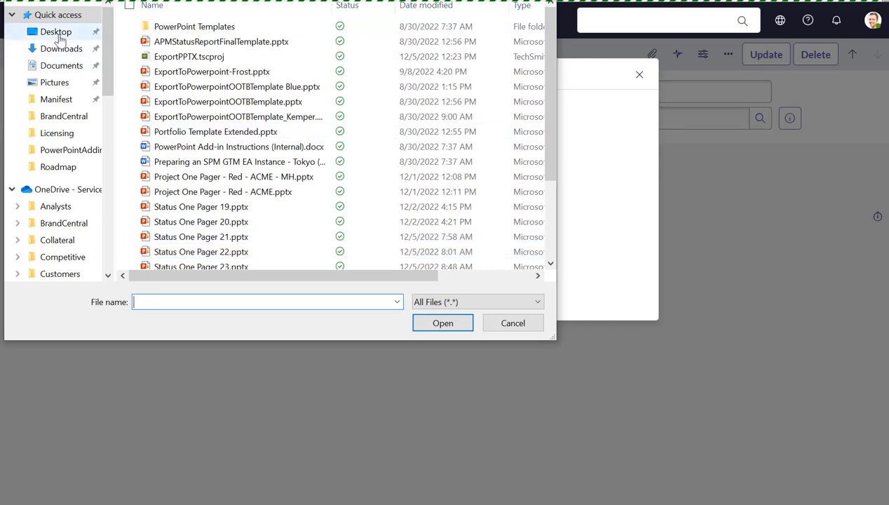
click(60, 36)
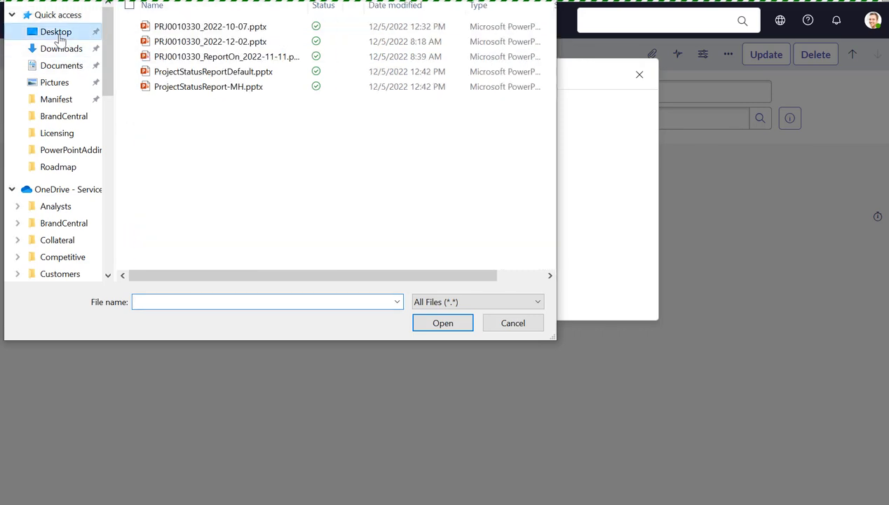
click(182, 90)
click(442, 323)
click(771, 57)
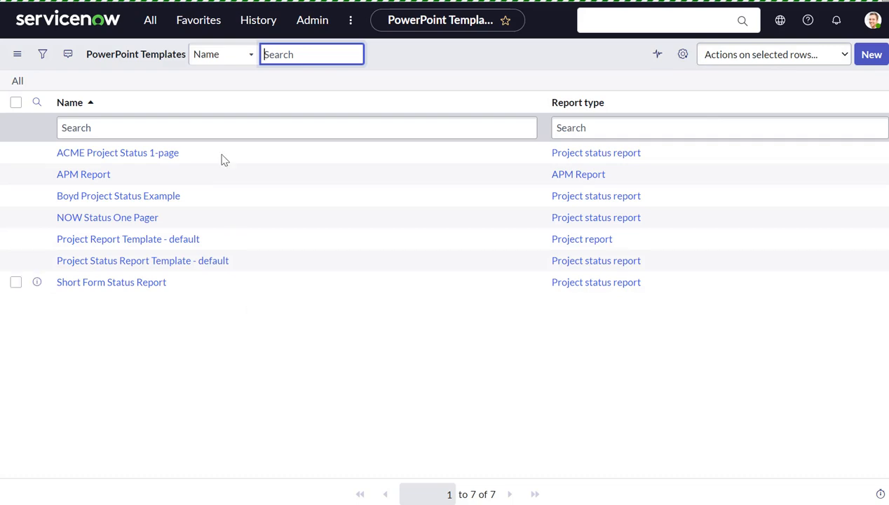
- Open the status report of the 180 & 360 Feedback project from Project Workspace
click(352, 23)
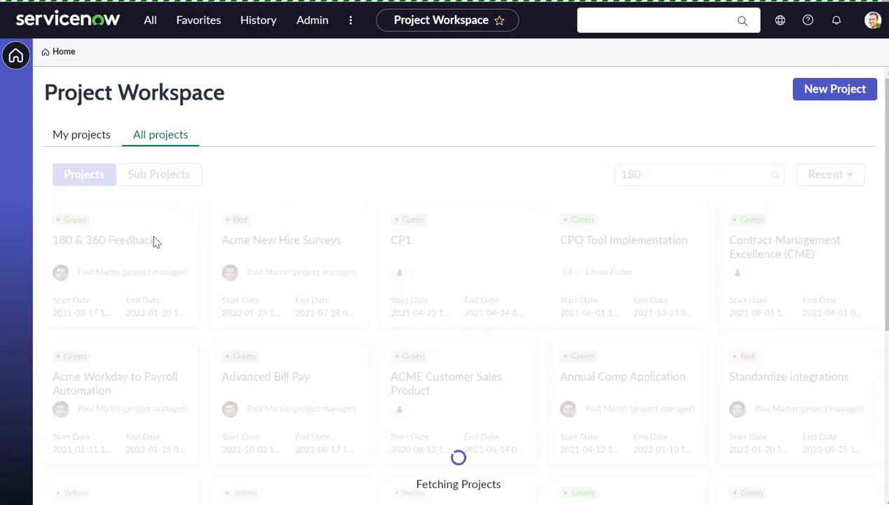
click(123, 250)
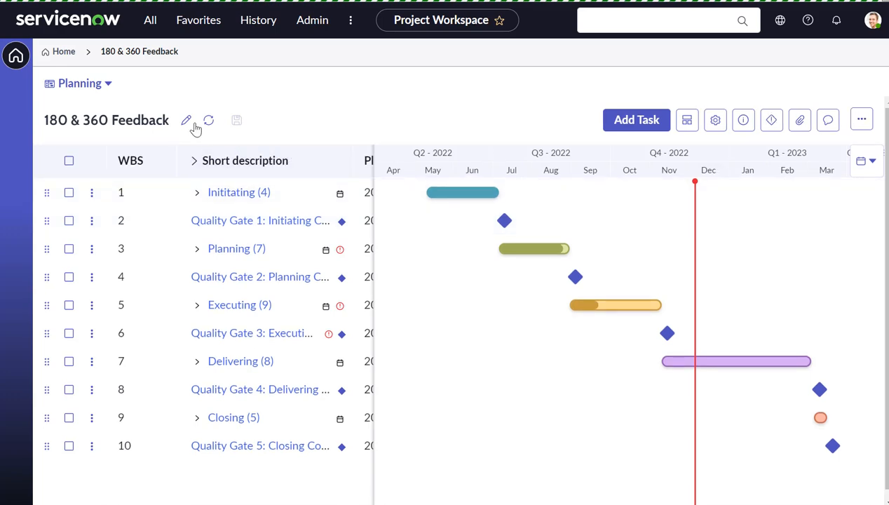
click(108, 89)
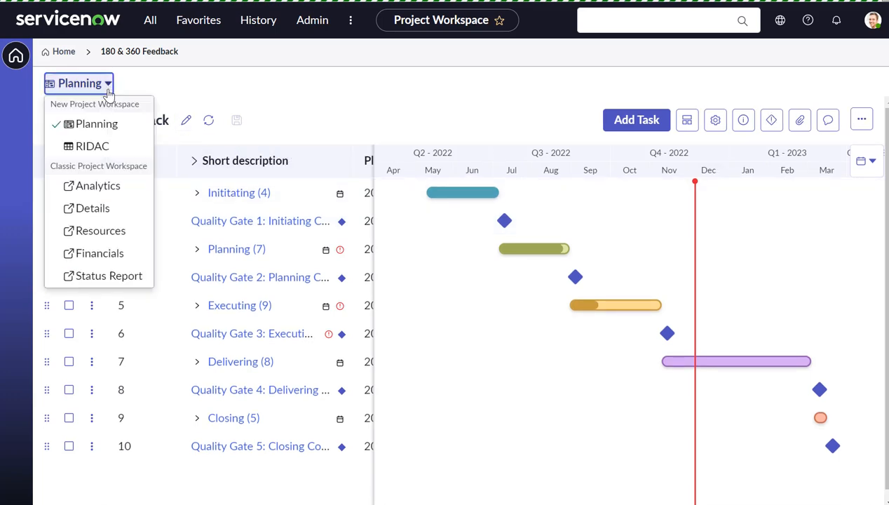
click(96, 278)
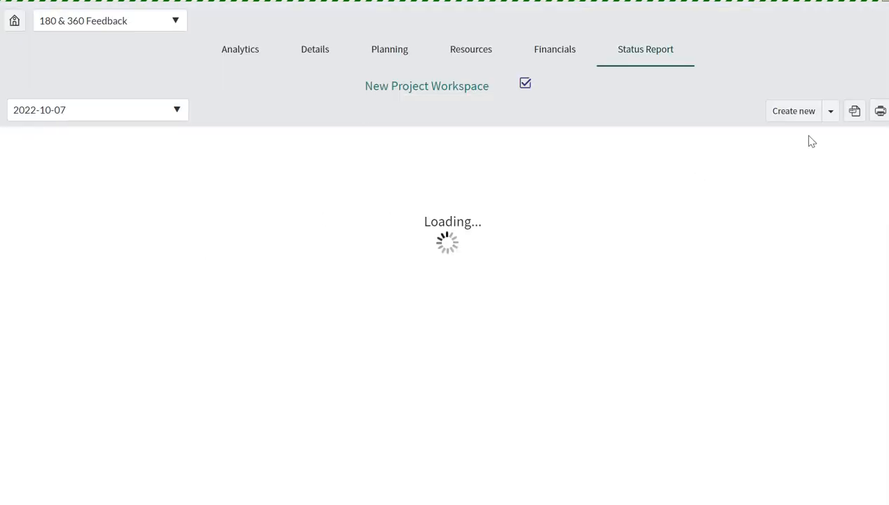
- Export the 2022-10-07 status report to PowerPoint with the Short Form Status Report template, save it to the Desktop folder and open it
click(855, 115)
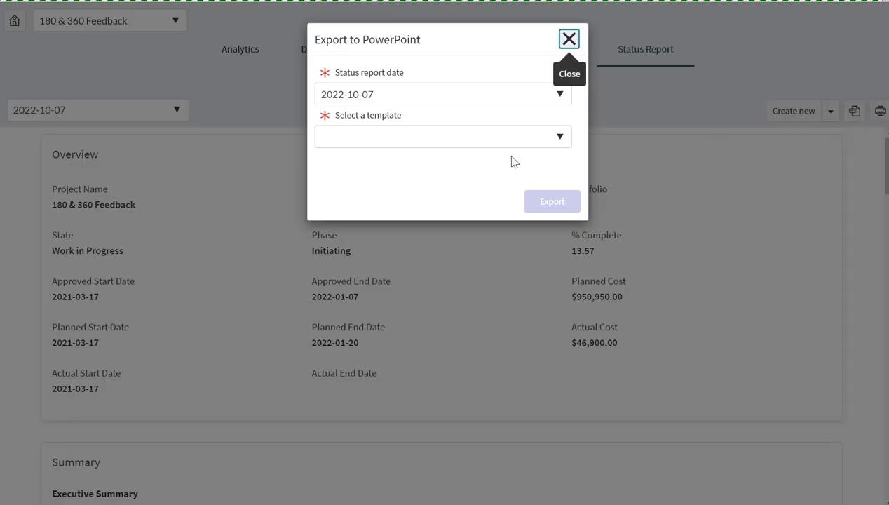
click(519, 139)
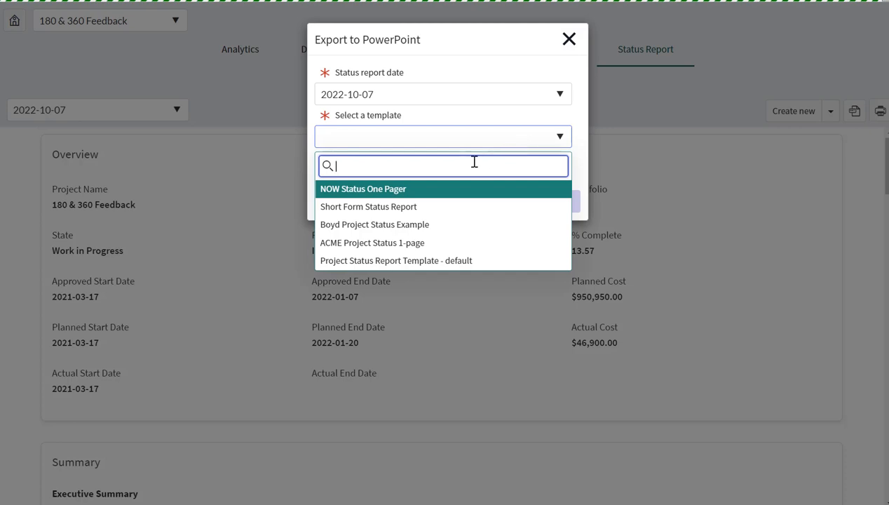
click(396, 207)
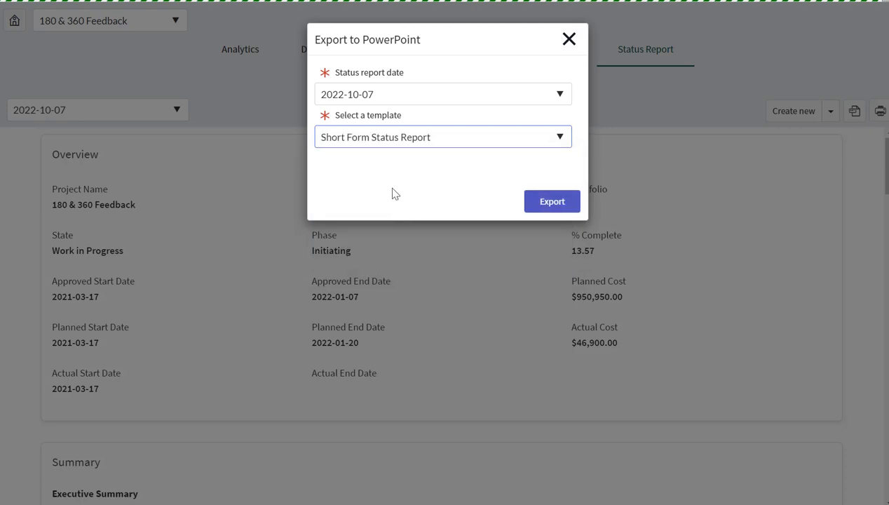
click(531, 201)
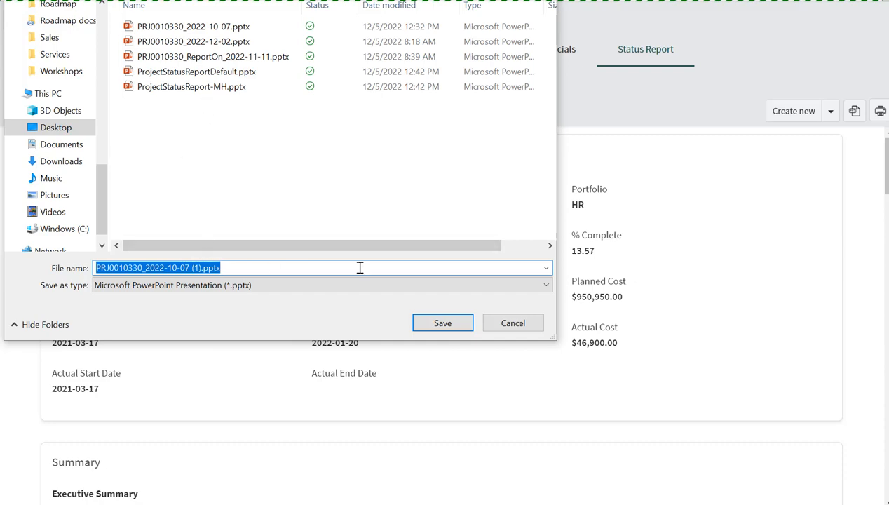
click(434, 322)
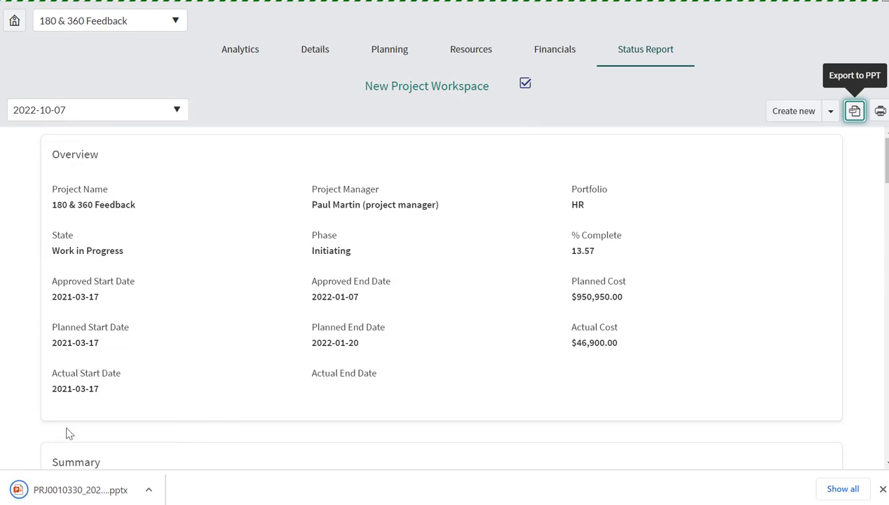
click(44, 496)
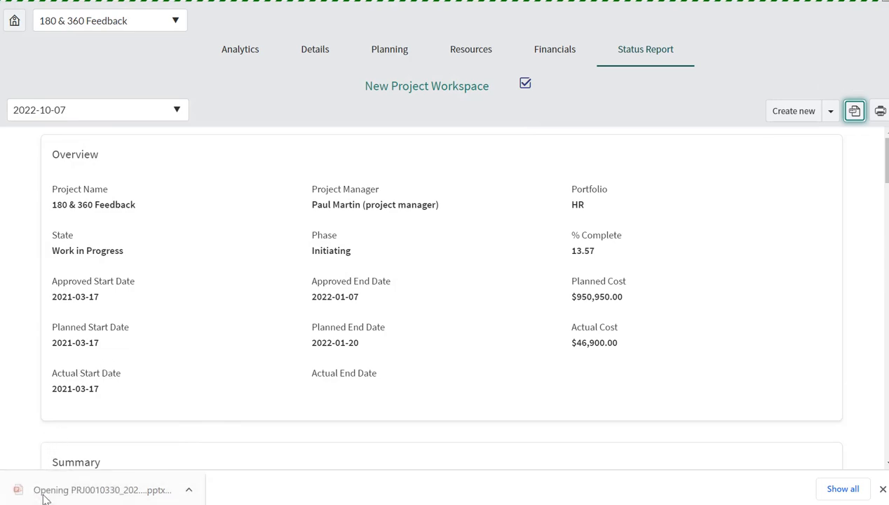